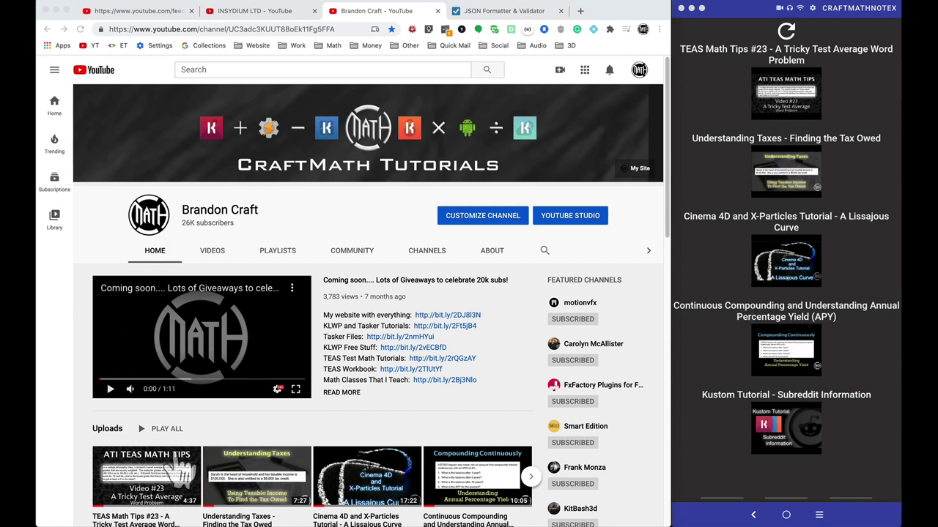
- Browse the current channel's uploads, and copy the channel ID from the INSYDIUM LTD channel's URL
click(530, 477)
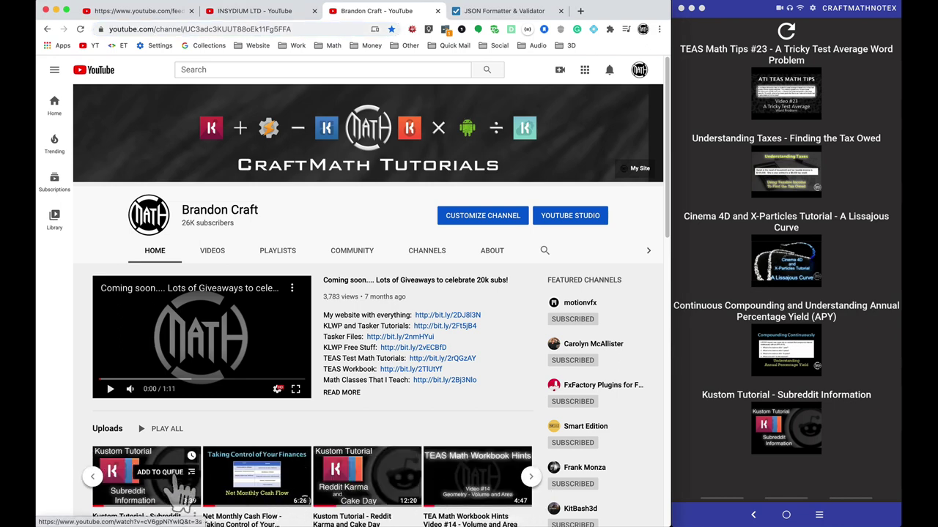
click(276, 13)
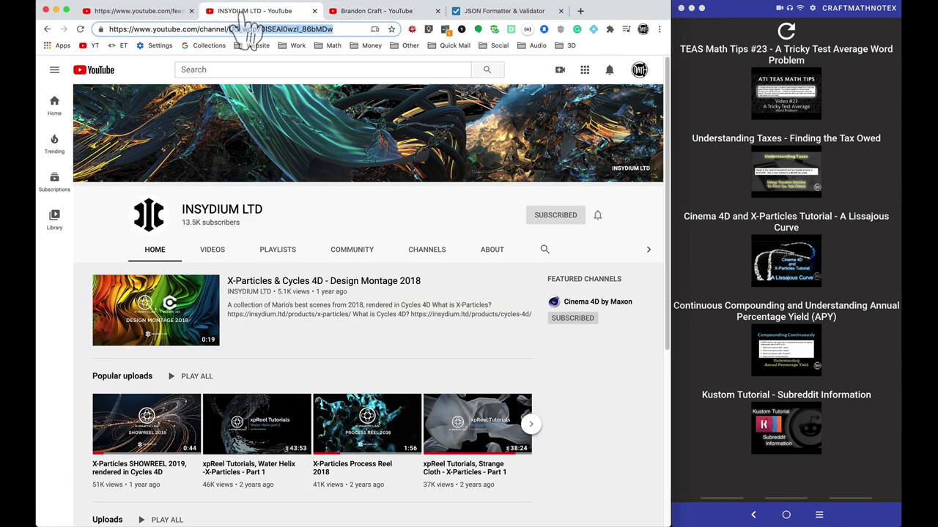
click(287, 33)
triple_click(283, 31)
double_click(283, 30)
key(super+c)
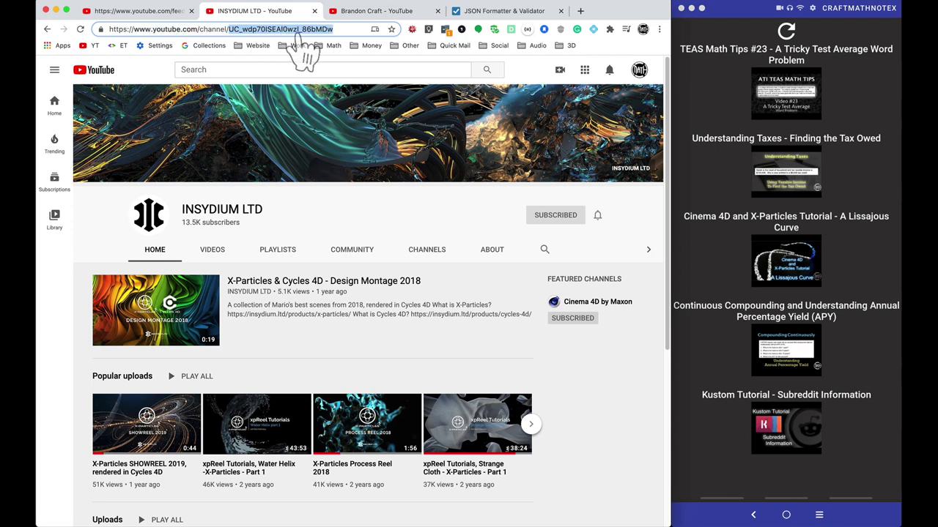
- Switch to Tasker on the phone, replace the %Channel variable's value with the copied INSYDIUM LTD channel ID, and apply the change
click(849, 308)
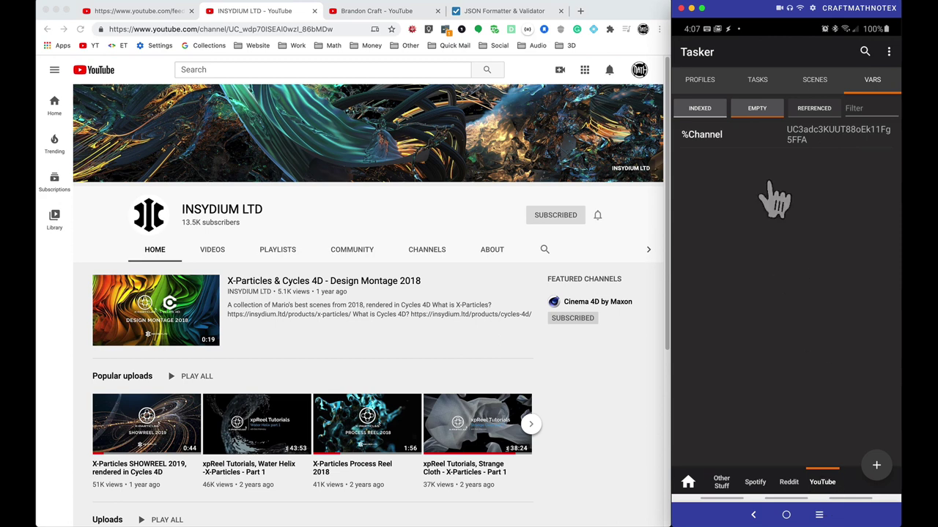
click(759, 86)
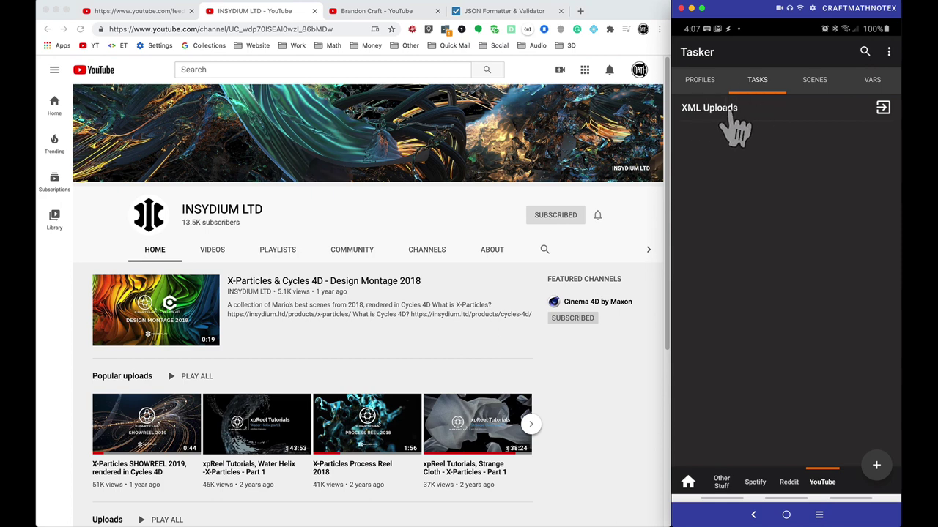
click(872, 82)
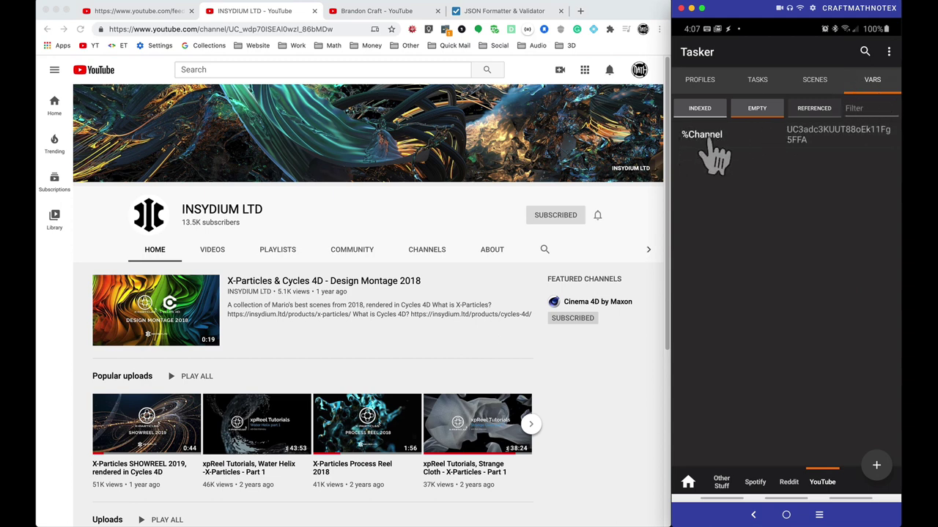
click(812, 141)
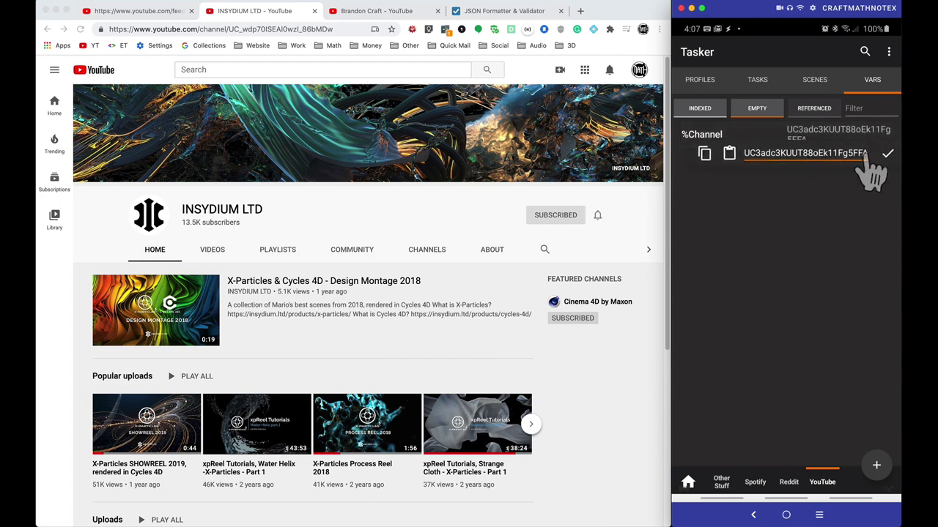
click(730, 153)
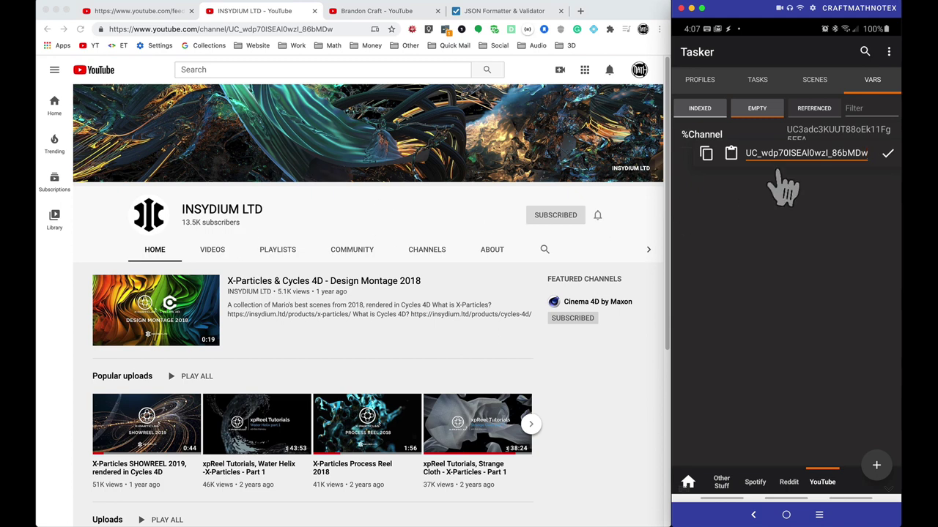
click(887, 153)
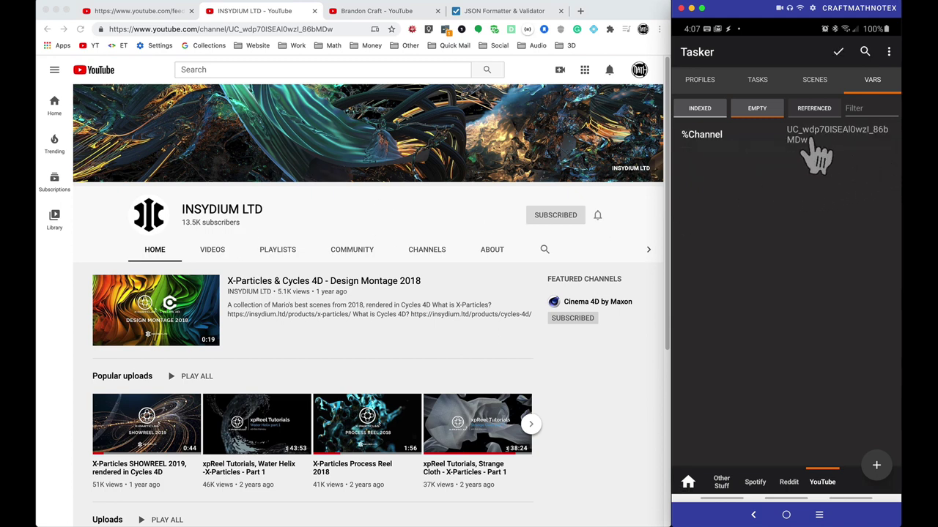
click(839, 52)
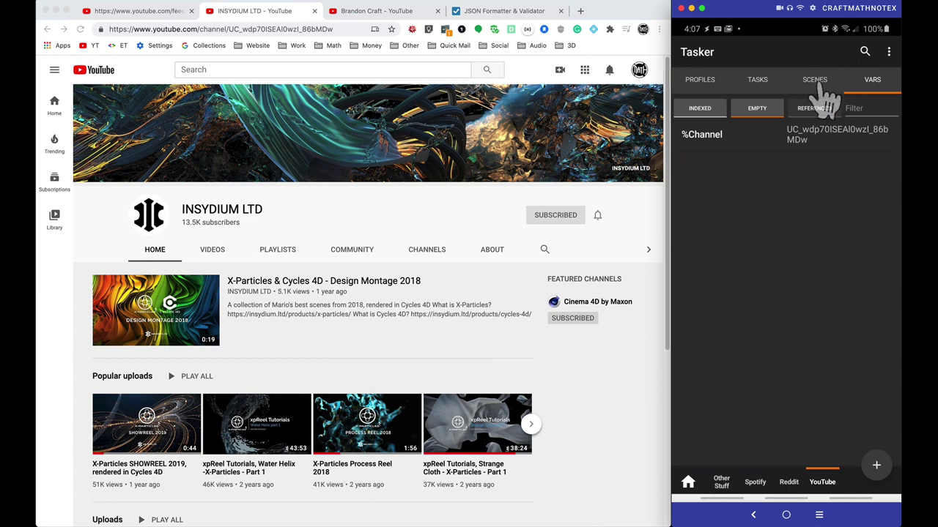
- Refresh the uploads list on the phone's home screen and compare it with the Uploads row of the INSYDIUM LTD channel page
right_click(825, 93)
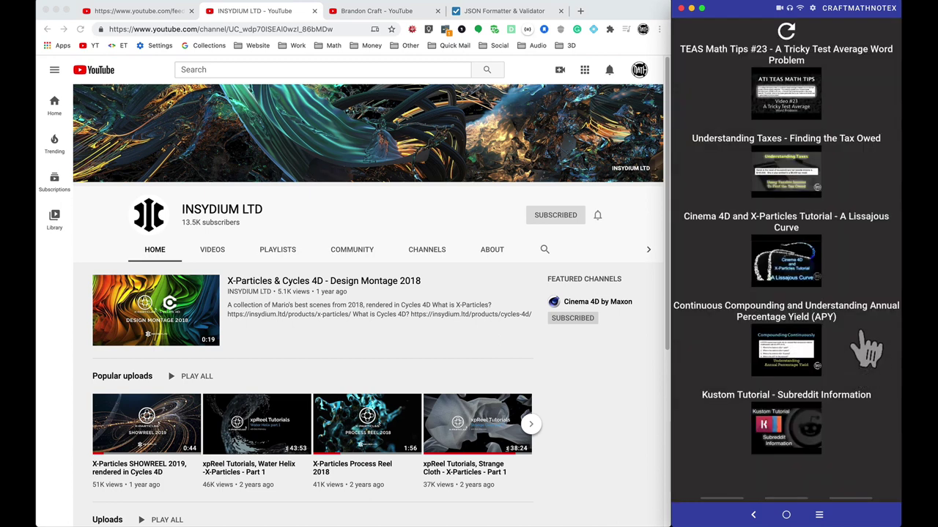
click(786, 32)
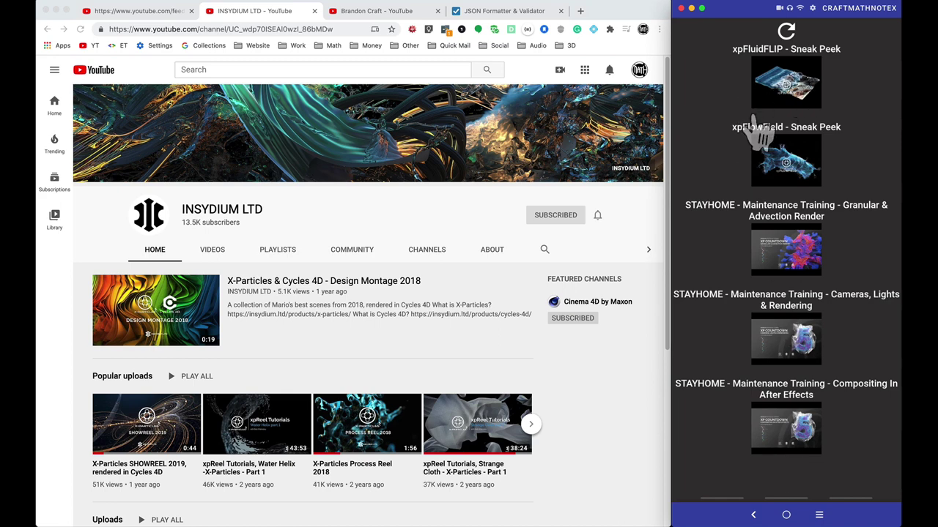
scroll(534, 397, down, 4)
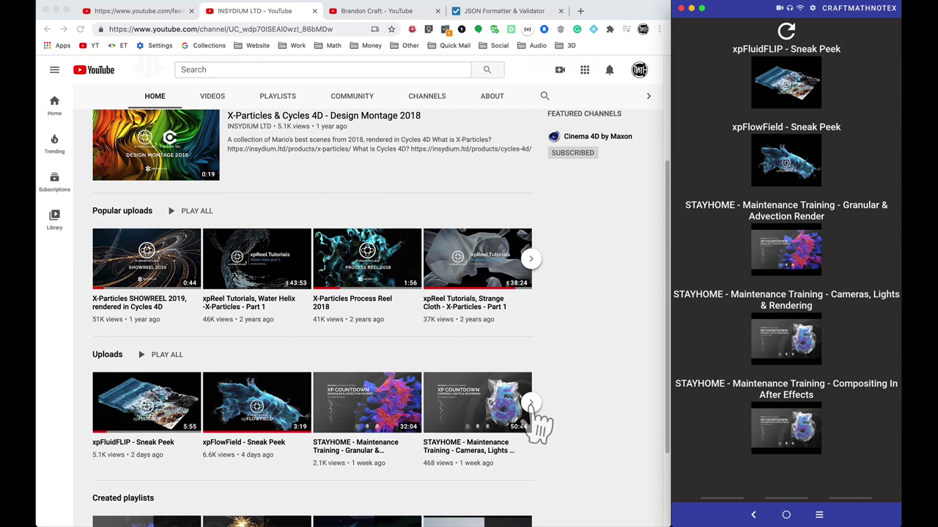
click(543, 428)
click(532, 404)
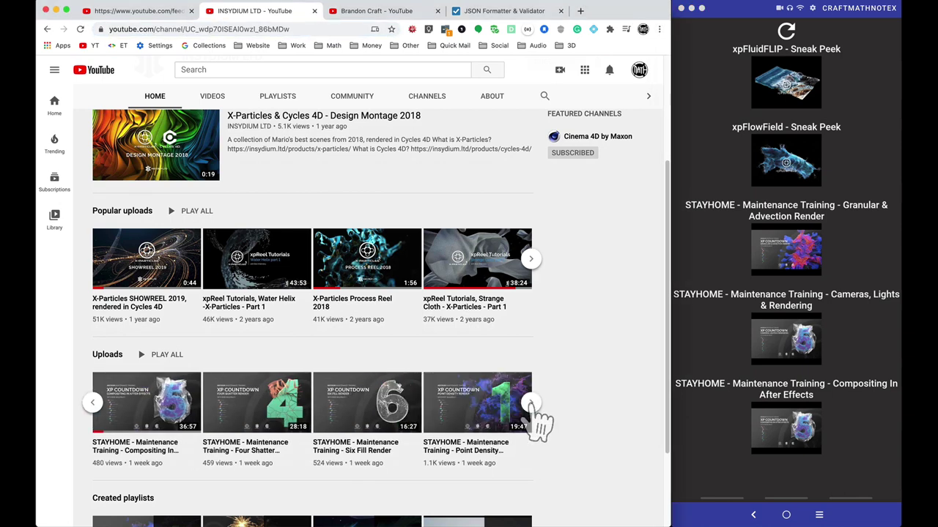
- Open the Granular & Advection Render video from the home screen's uploads list, and leave the video page
click(797, 276)
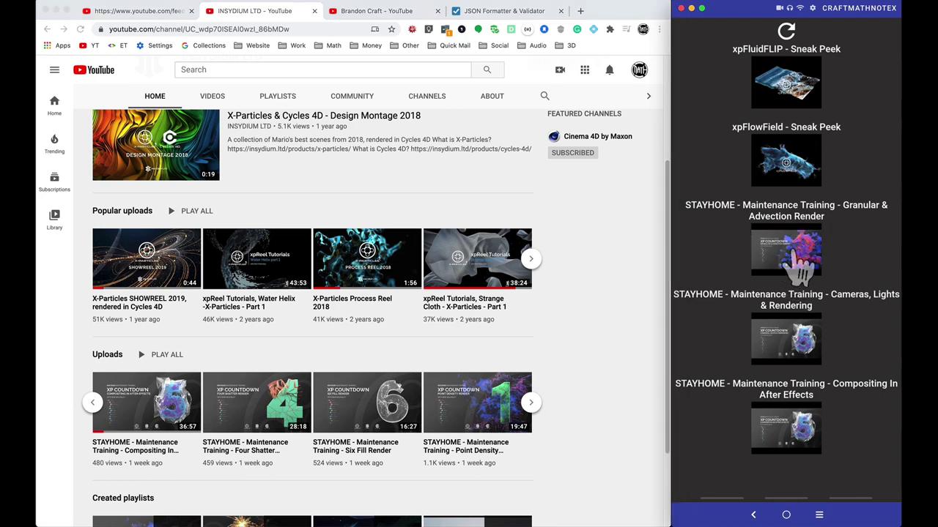
click(798, 257)
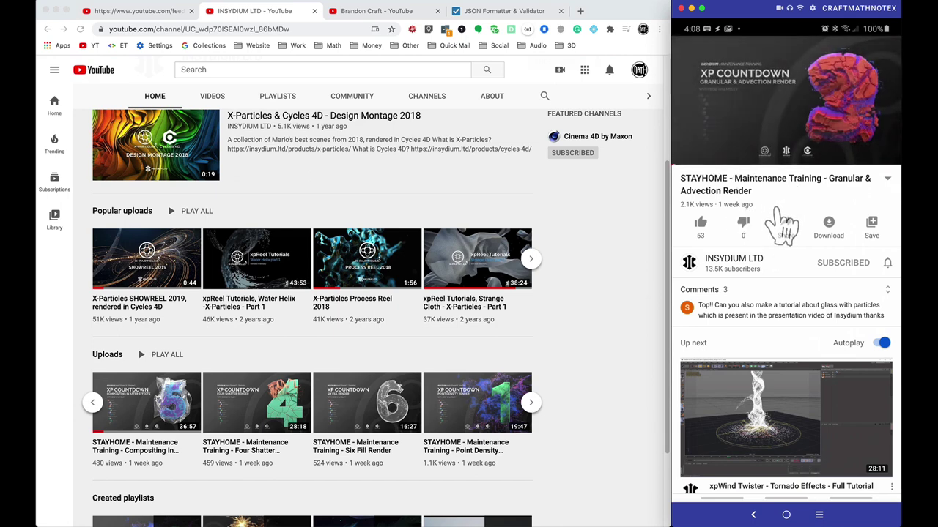
drag(778, 220, 798, 80)
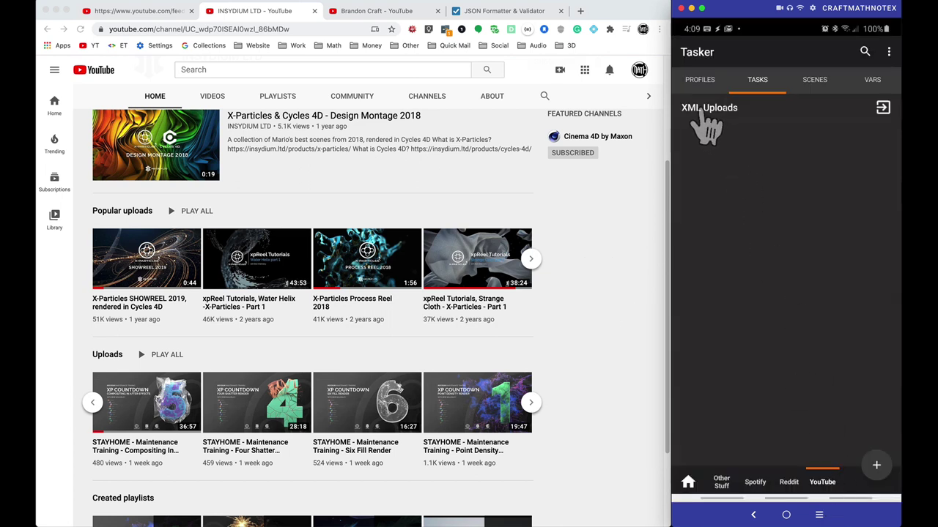
- Open the XML Uploads task and the channel's XML feed page, and examine the feed URL's base address and channel ID
click(740, 121)
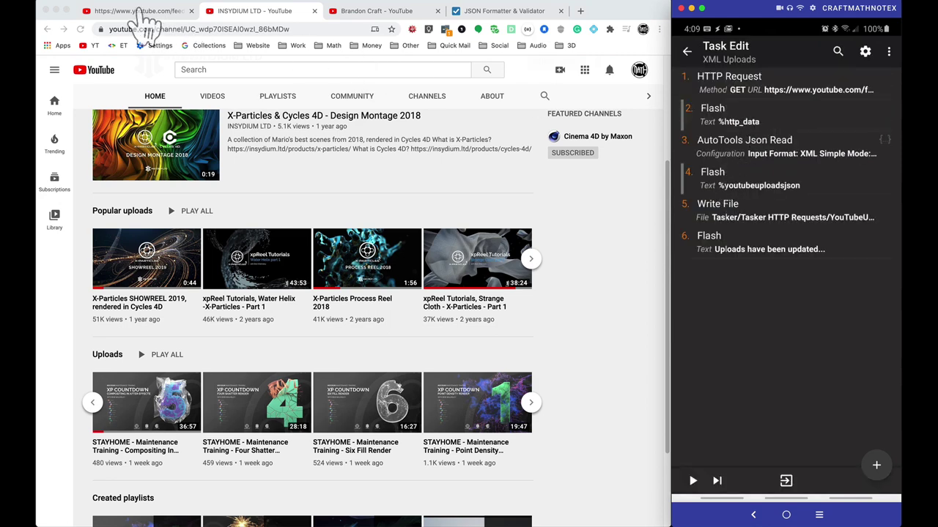
click(140, 11)
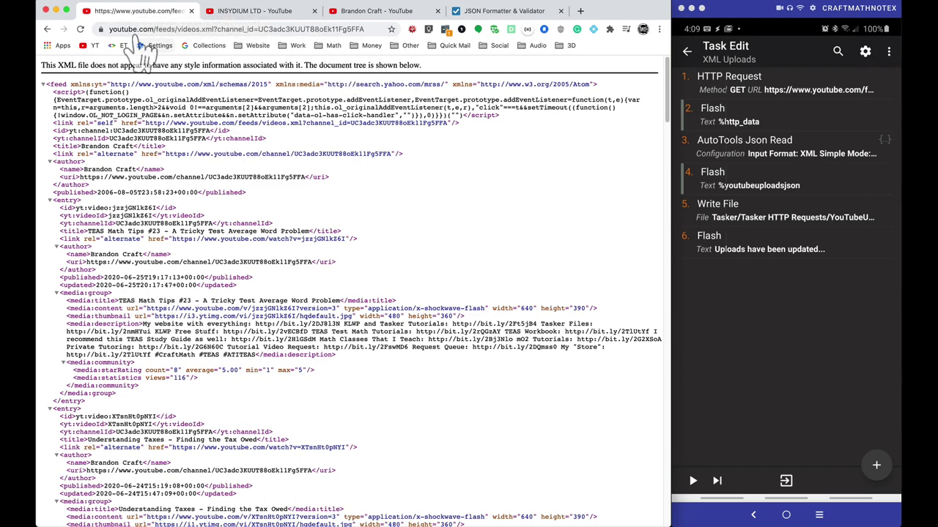
drag(109, 30, 268, 33)
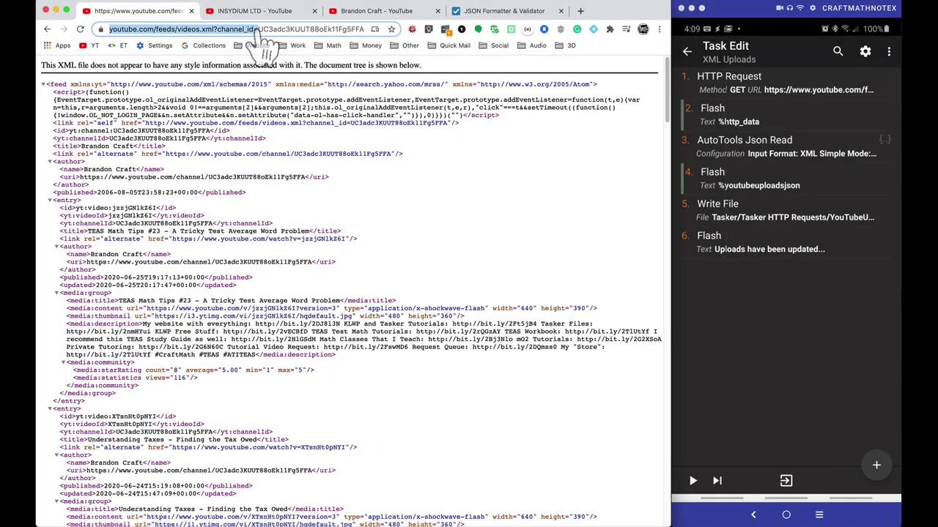
drag(265, 45, 251, 46)
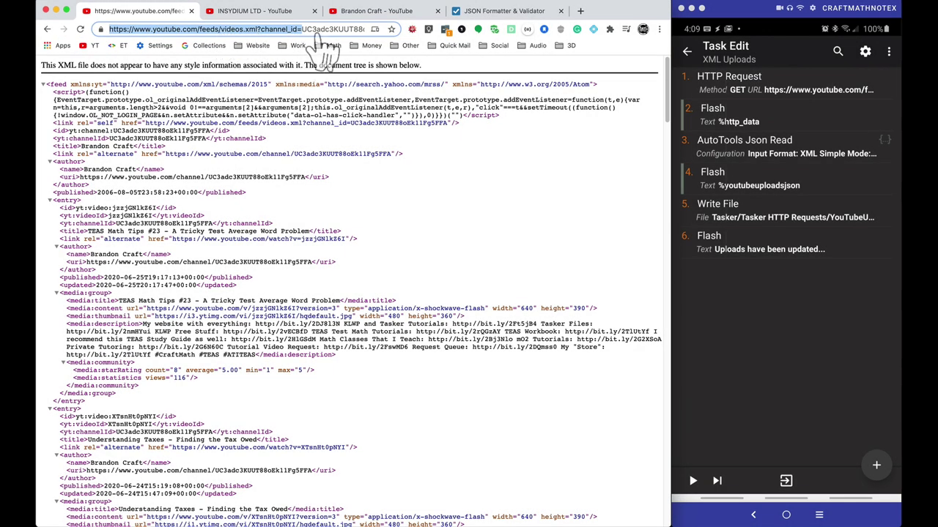
drag(302, 30, 377, 35)
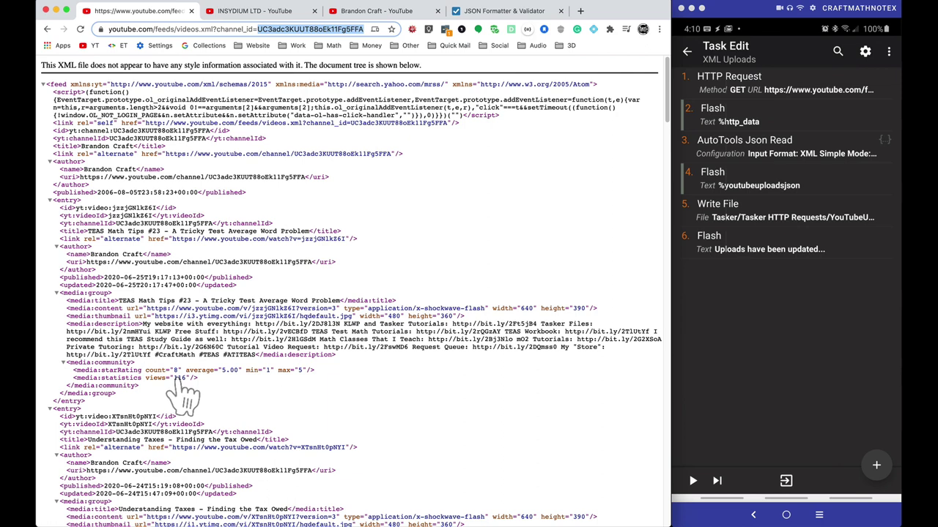
click(195, 30)
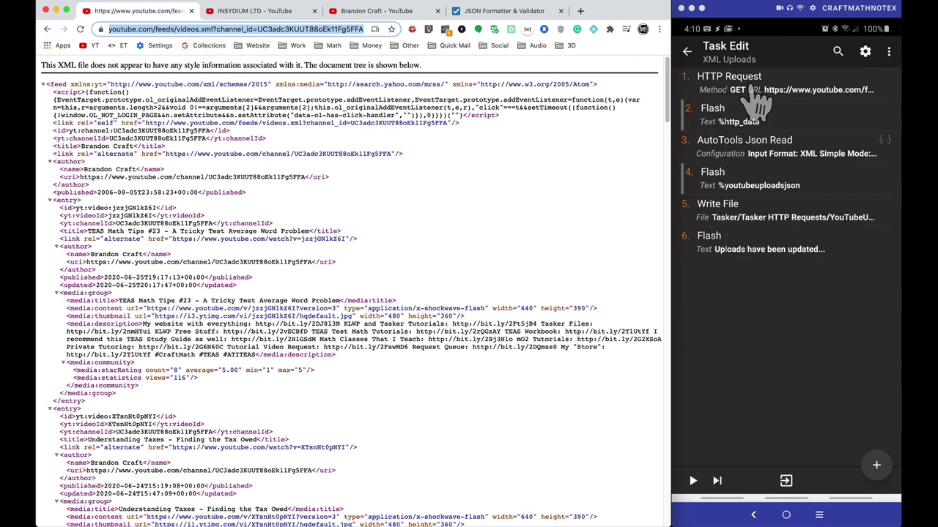
- Look up the HTTP Request action by filtering the action list for http
click(876, 466)
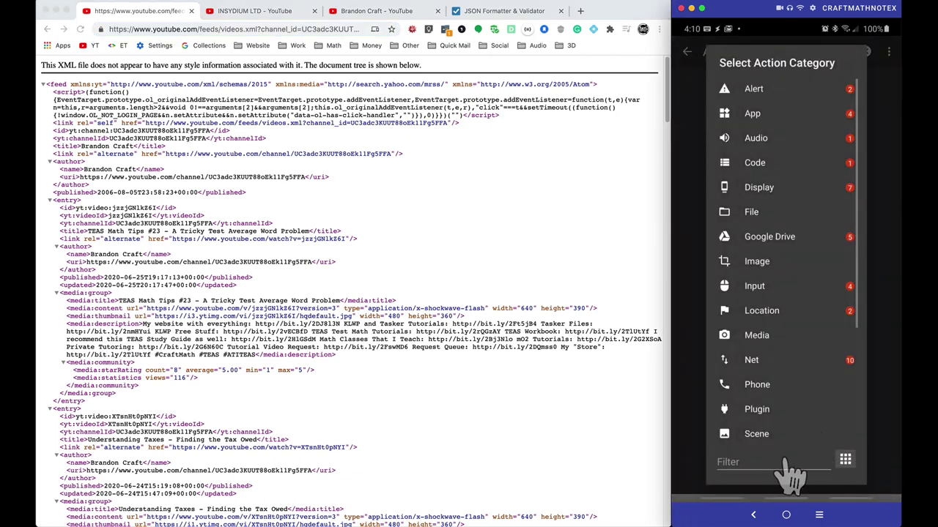
click(781, 462)
text(http)
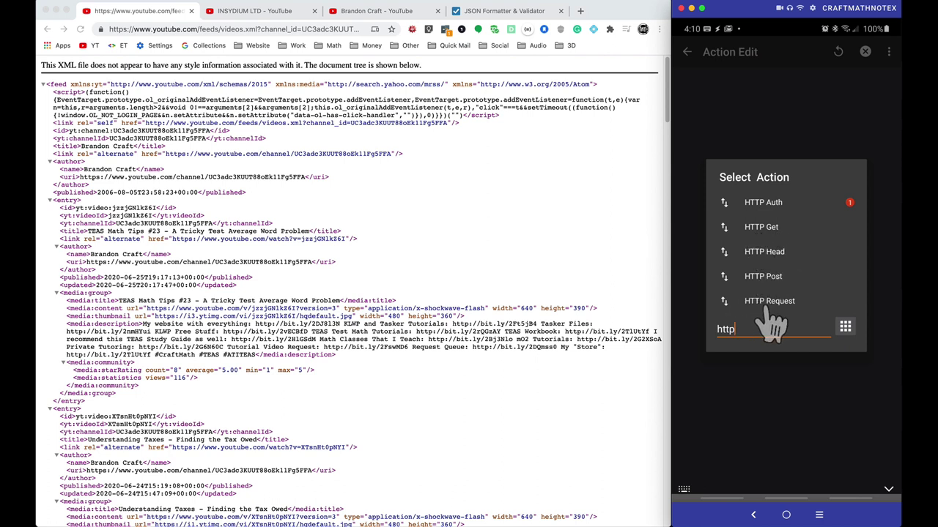
click(812, 408)
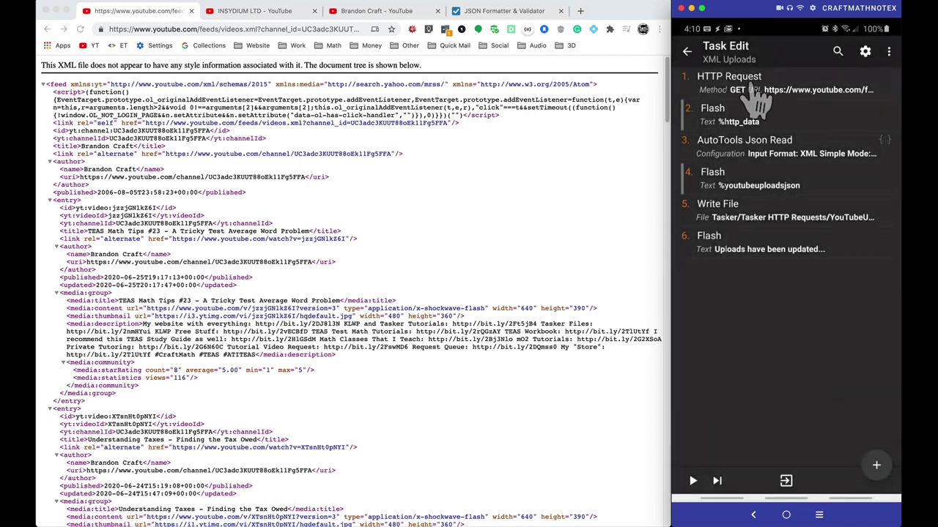
- Review the method and URL settings of the XML Uploads task's HTTP Request action
click(780, 102)
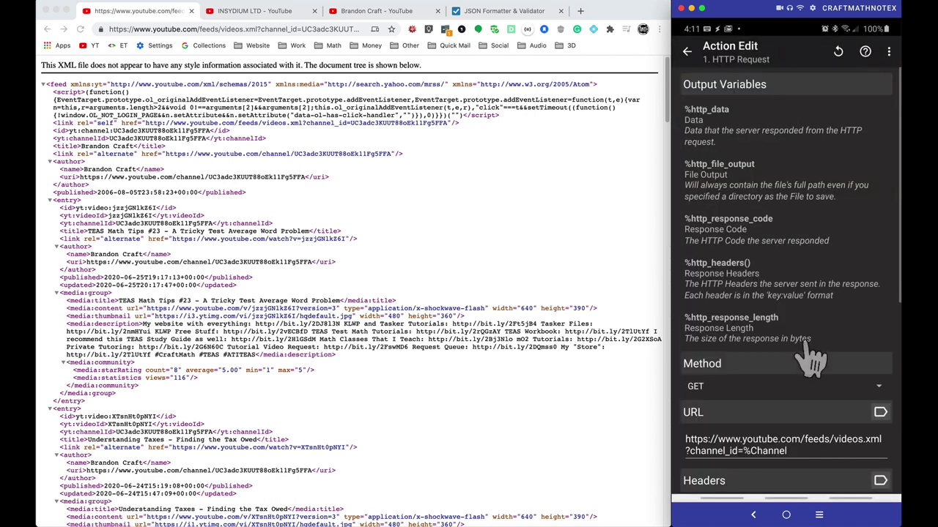
scroll(810, 359, down, 2)
scroll(813, 357, down, 1)
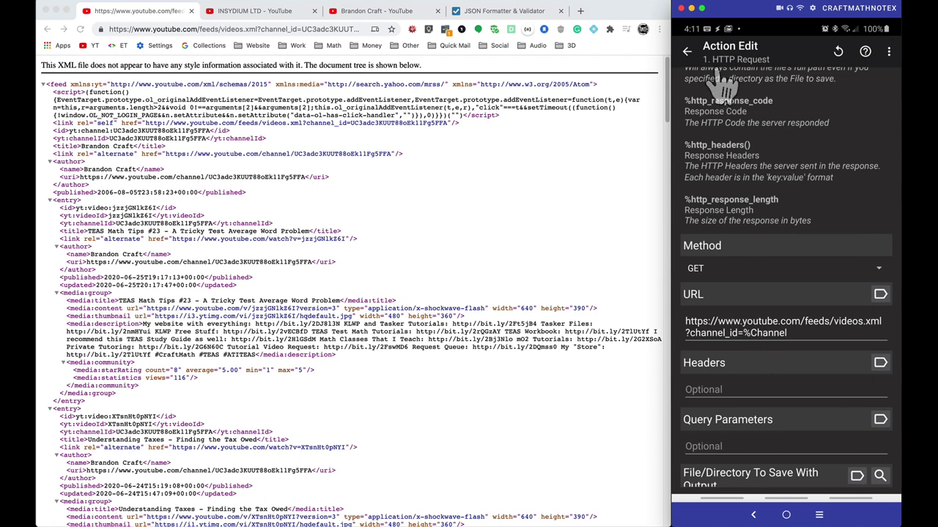
click(688, 53)
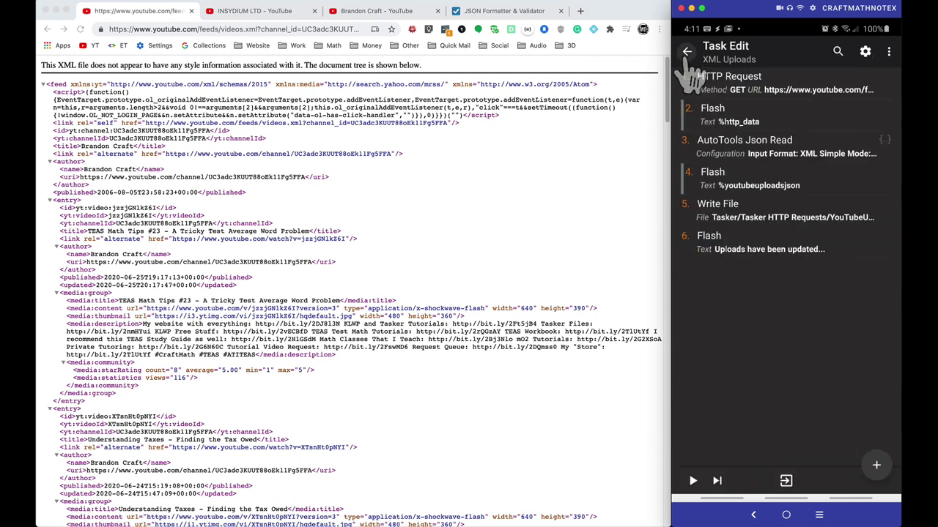
- Check the channel ID stored in the %Channel variable, and return to the task list
click(687, 53)
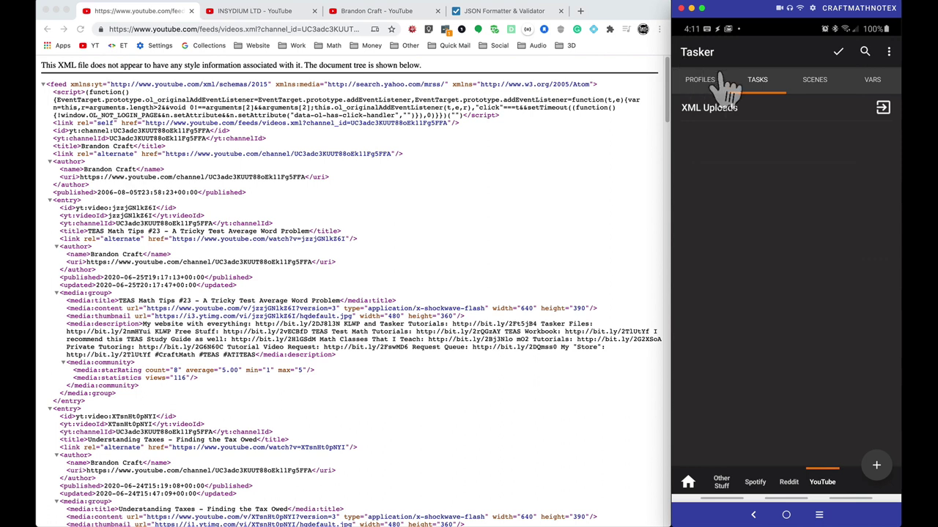
click(873, 80)
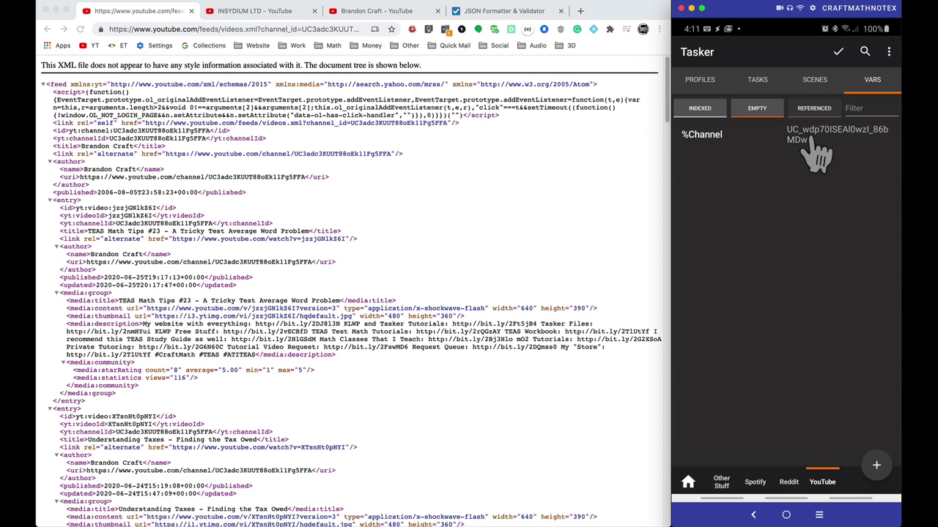
click(757, 81)
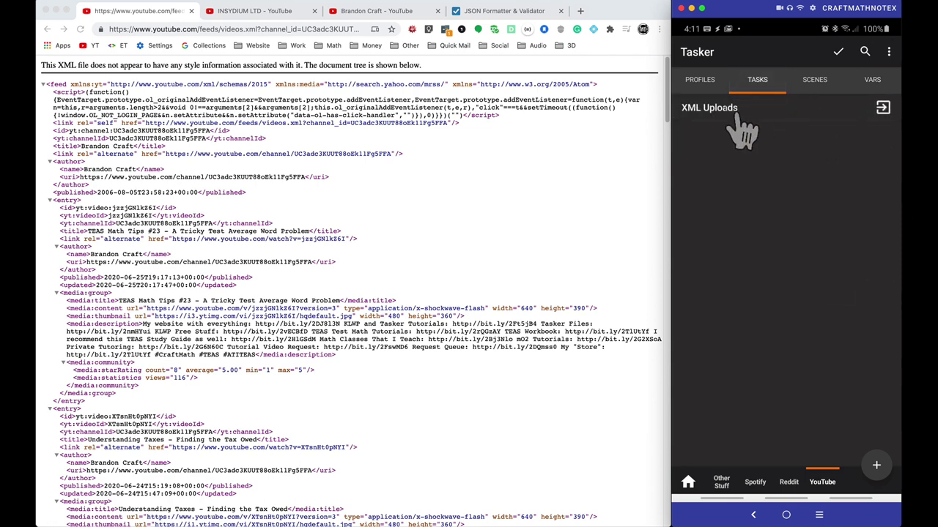
- Reopen the XML Uploads task and examine the HTTP Request action's %http_data output variable
click(738, 118)
click(795, 101)
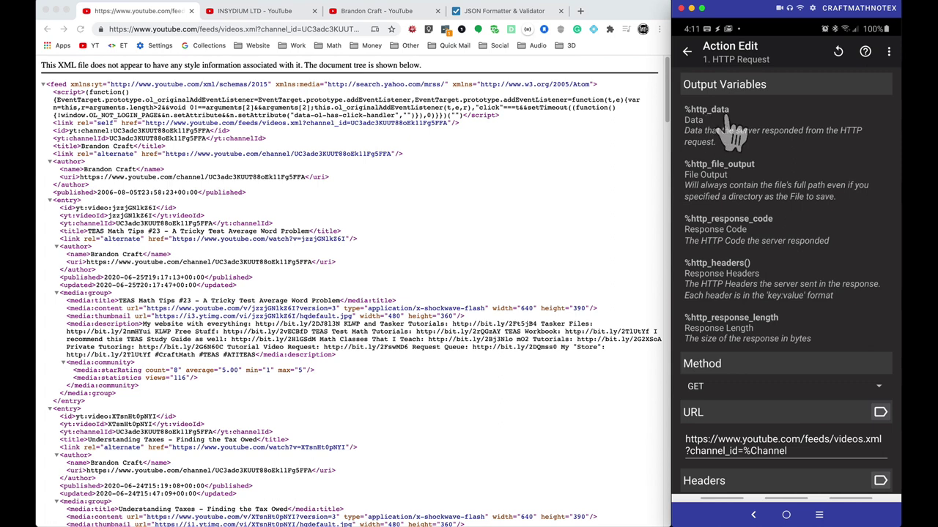
click(688, 53)
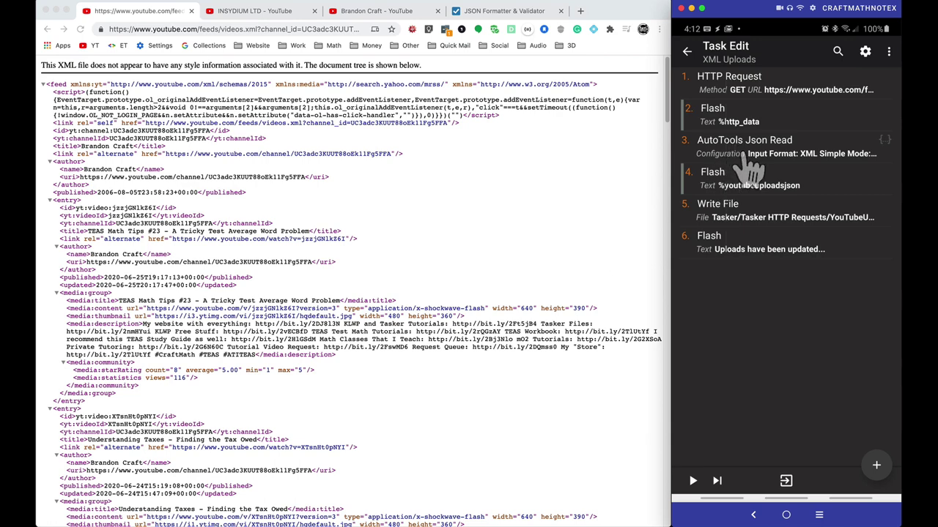
- Look up the AutoTools Json Read action by filtering the action list for json
click(876, 468)
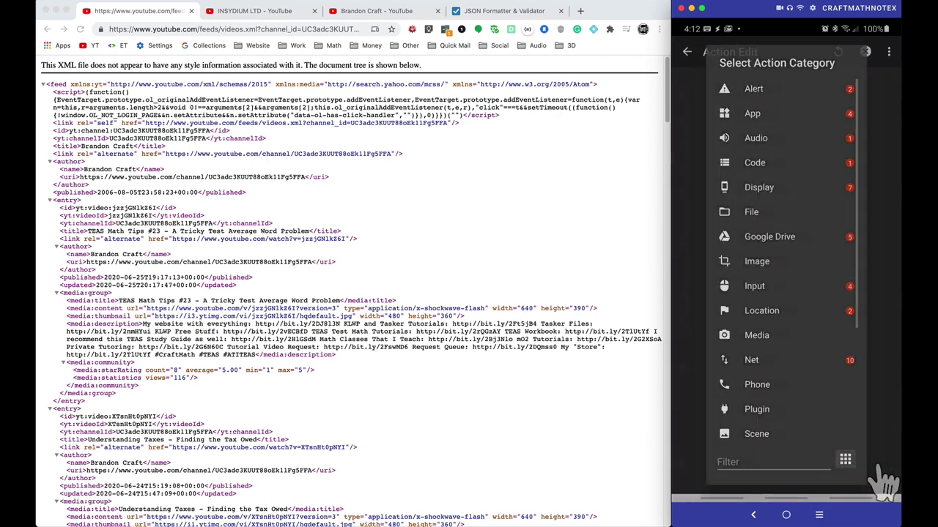
click(772, 455)
text(json)
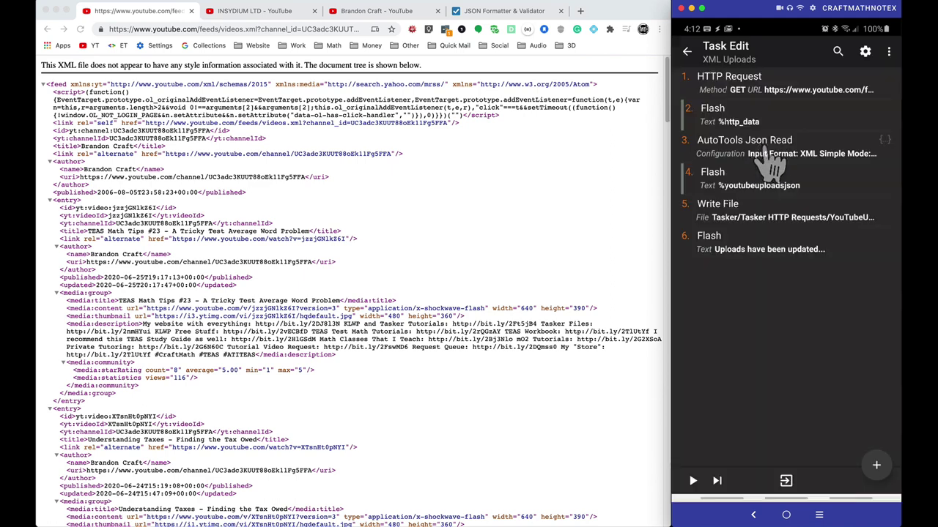
- Review the Input Format and Json source settings in the configuration of the AutoTools Json Read action
click(777, 151)
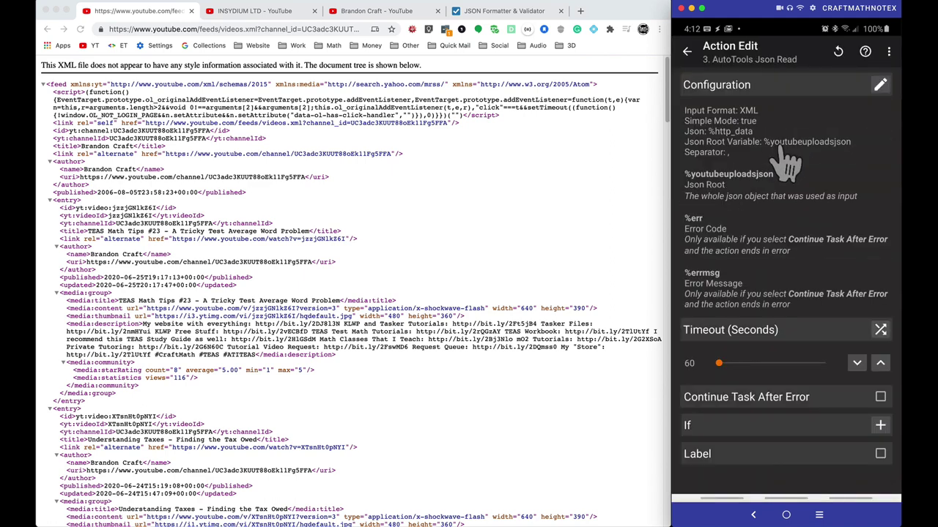
click(880, 86)
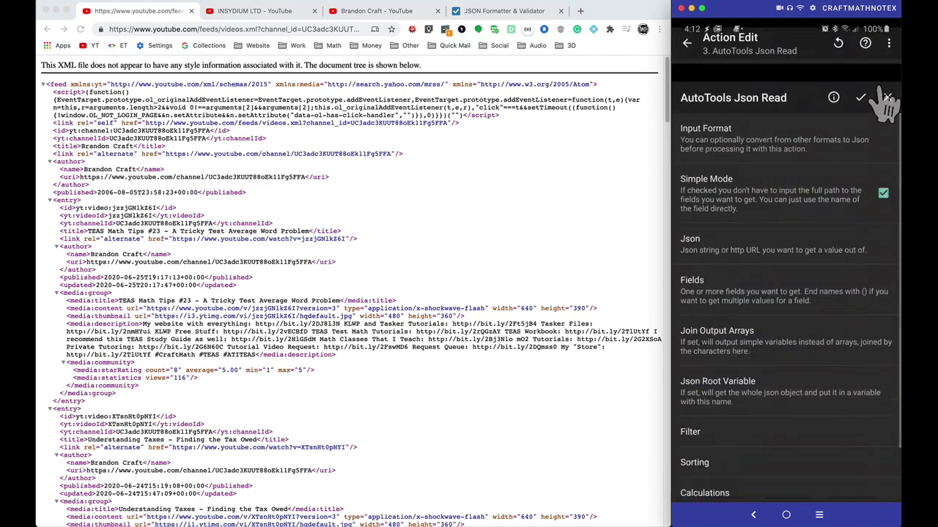
click(751, 99)
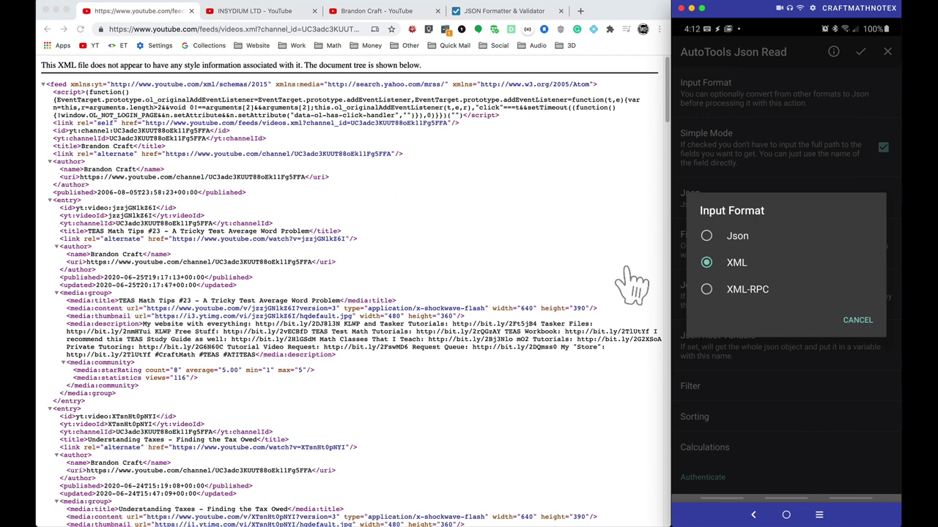
click(823, 181)
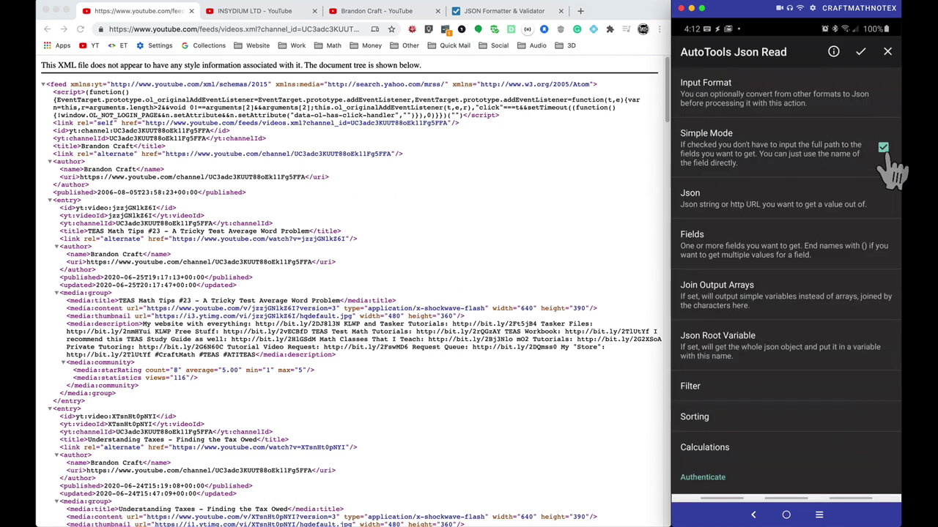
click(798, 214)
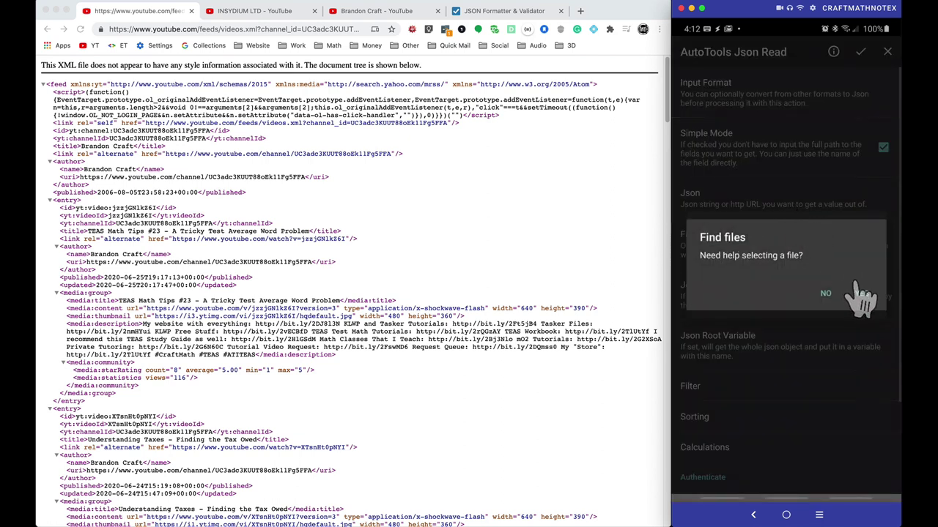
click(825, 294)
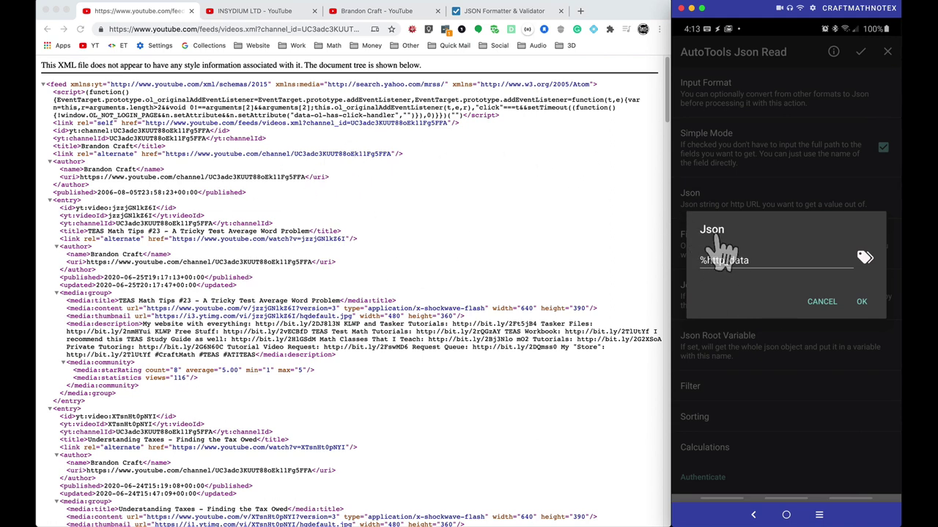
click(862, 302)
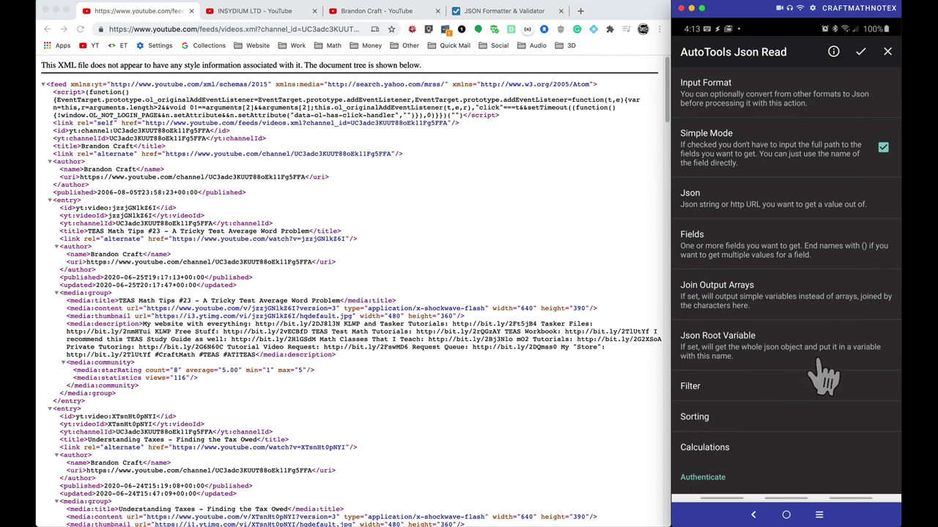
- Check the Json Root Variable of the AutoTools Json Read action, and return to the XML Uploads action list
click(707, 353)
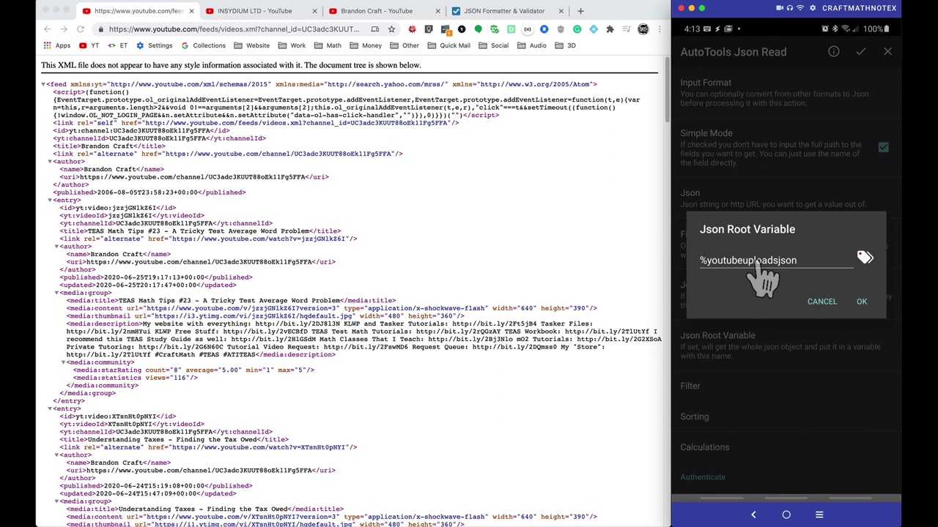
click(862, 302)
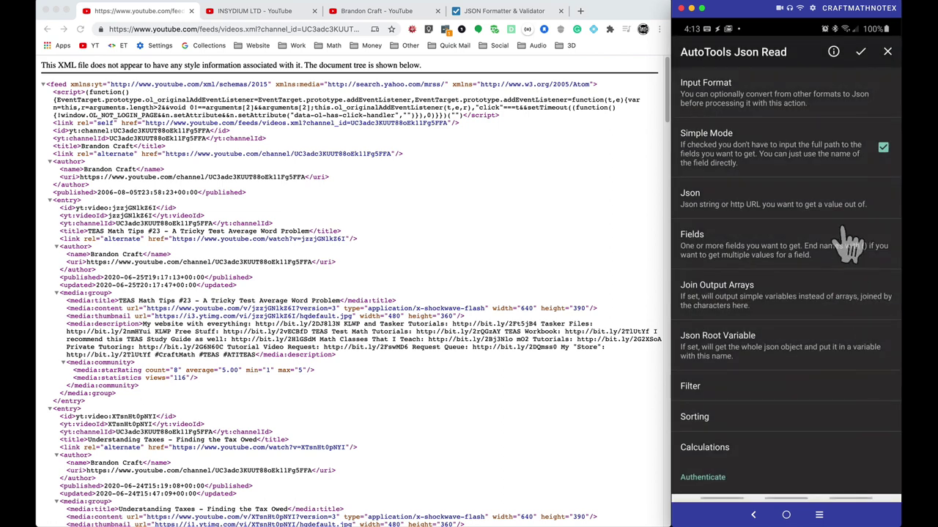
click(861, 53)
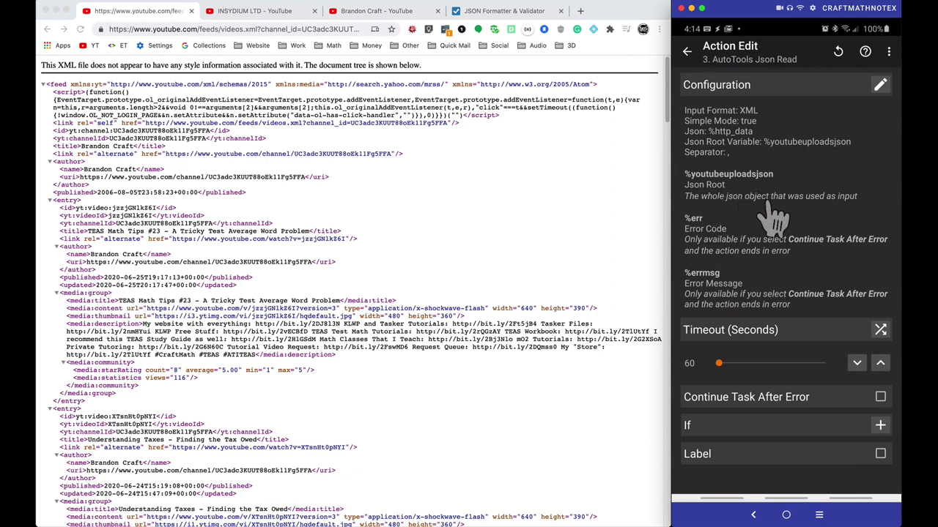
click(686, 51)
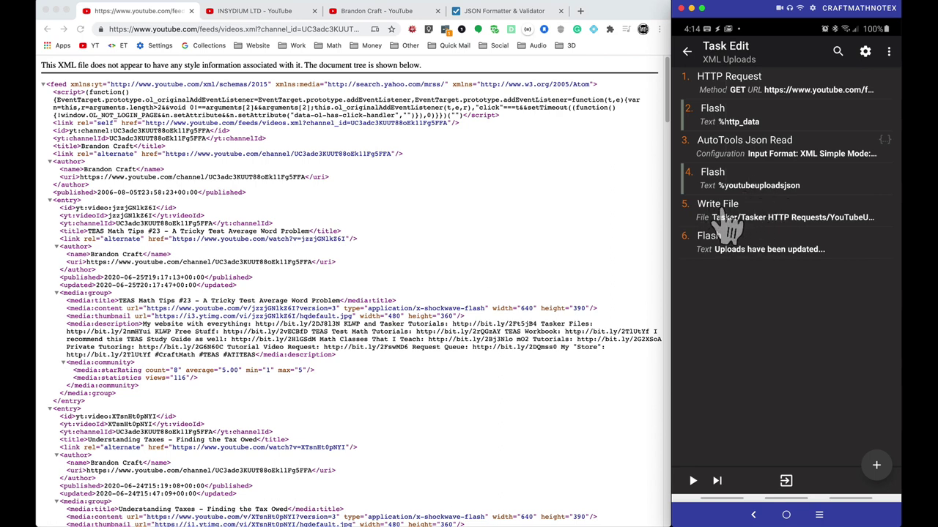
- Review the file path and text variable of the Write File action, and leave the XML Uploads task
click(758, 220)
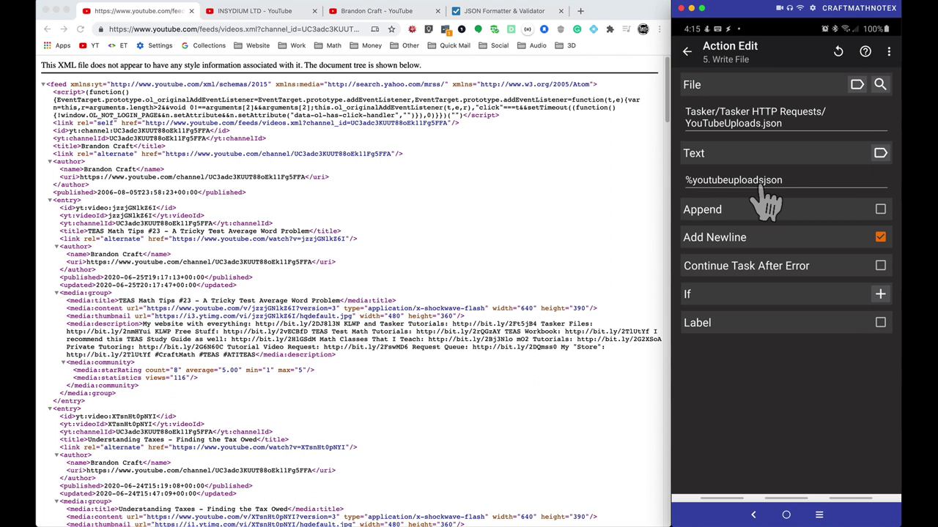
click(687, 52)
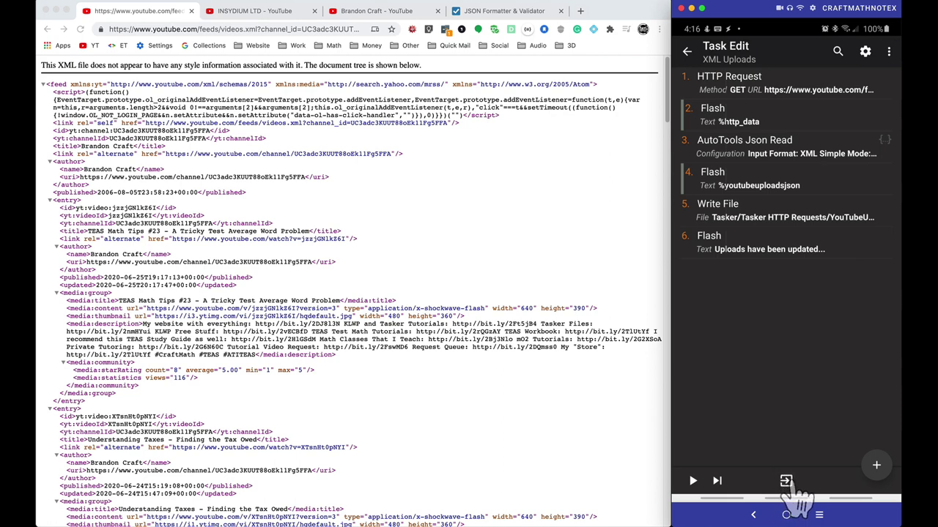
click(686, 53)
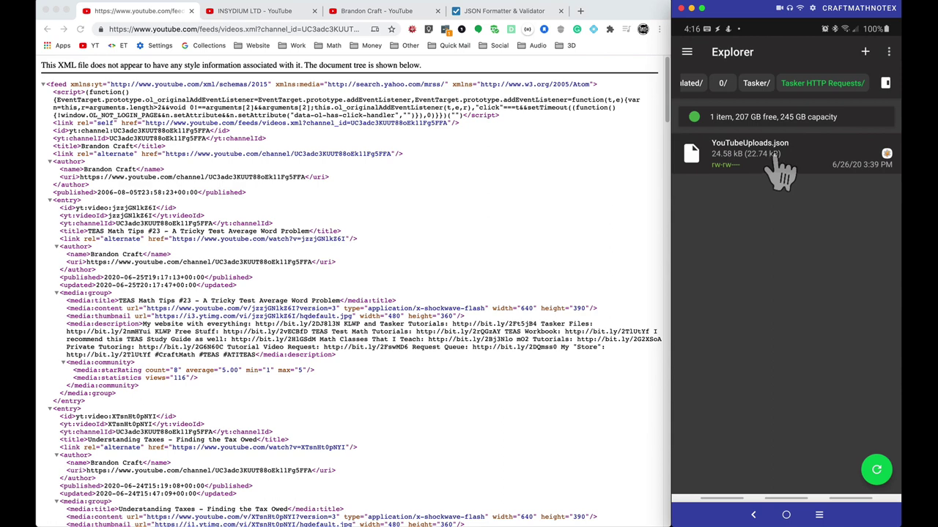
- Copy the path of YouTubeUploads.json from the Tasker HTTP Requests folder, and switch to the Kustom Live Wallpaper editor
click(775, 158)
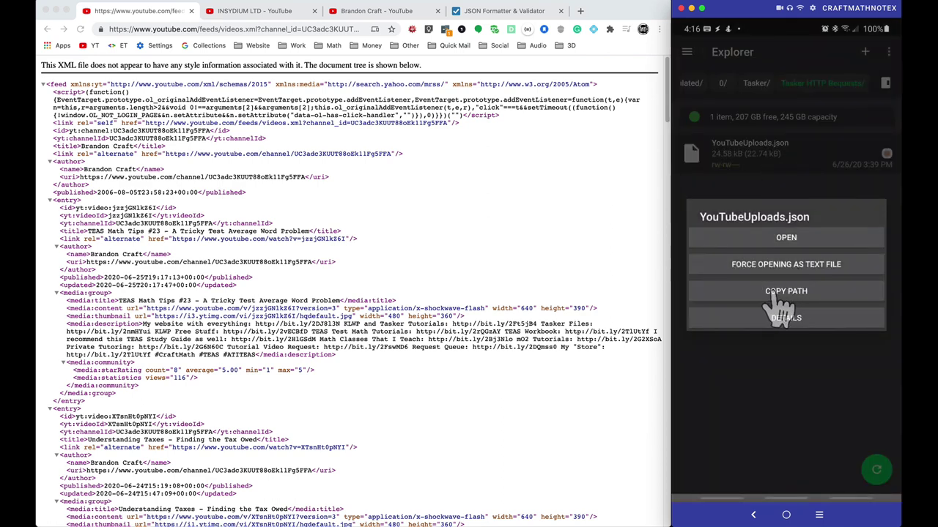
click(771, 292)
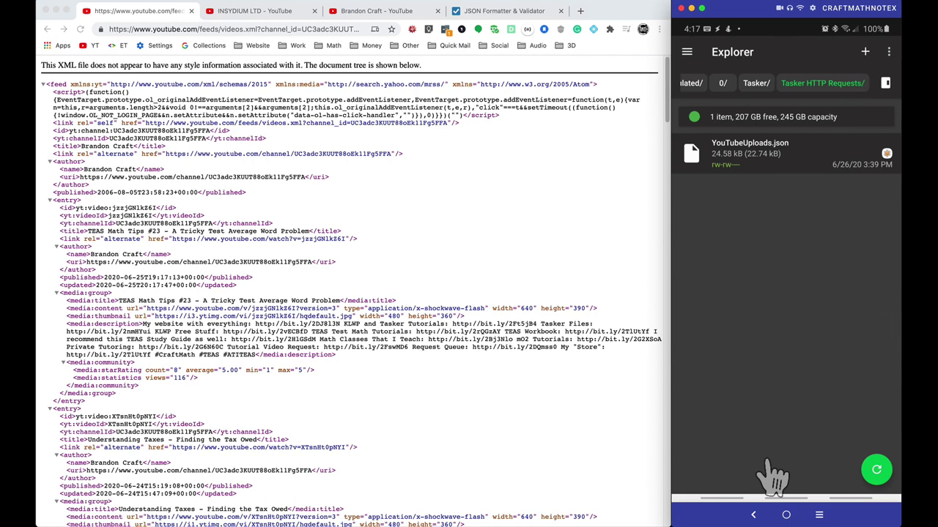
double_click(819, 515)
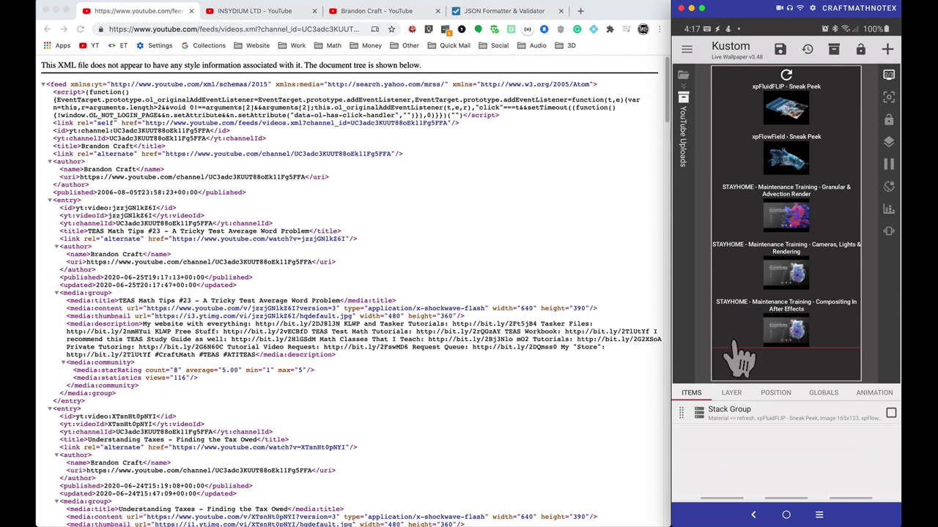
- Examine the refresh FontIcon's Launch Shortcut touch action, and return to the main Stack Group's items
click(729, 414)
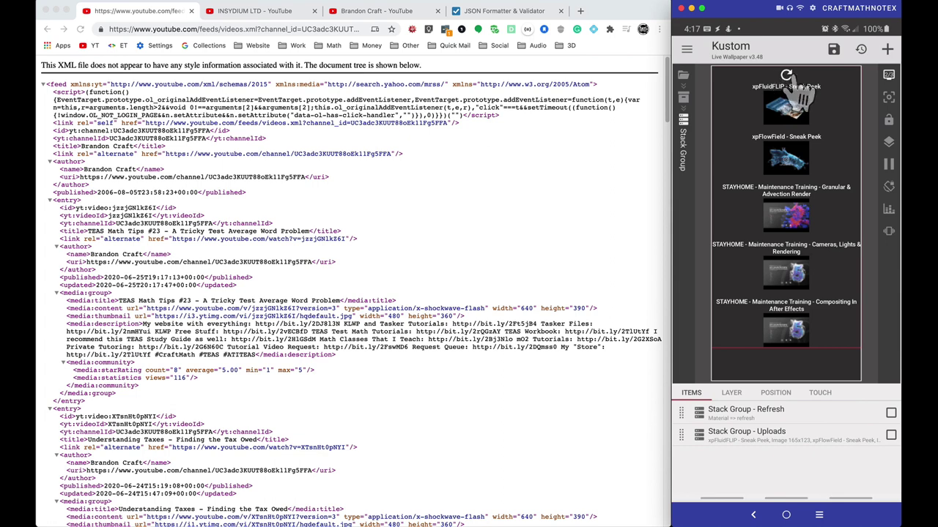
click(784, 419)
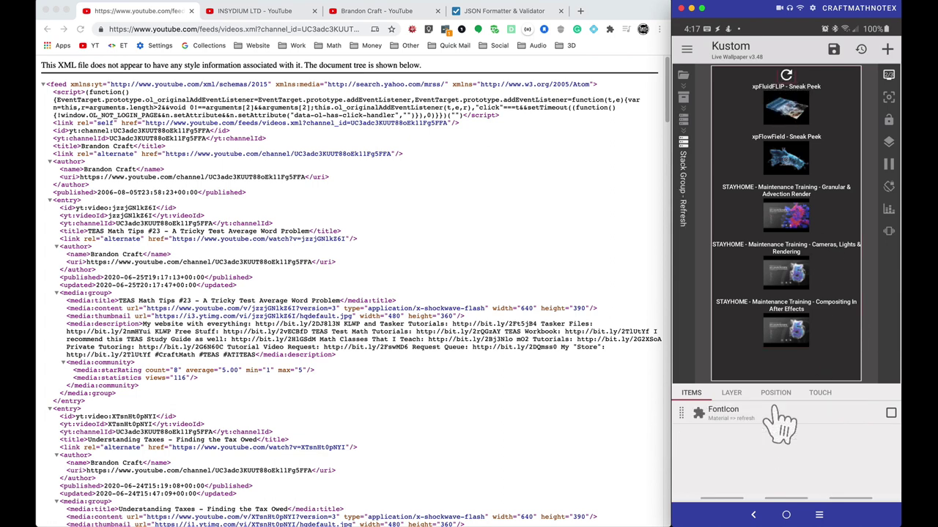
click(745, 416)
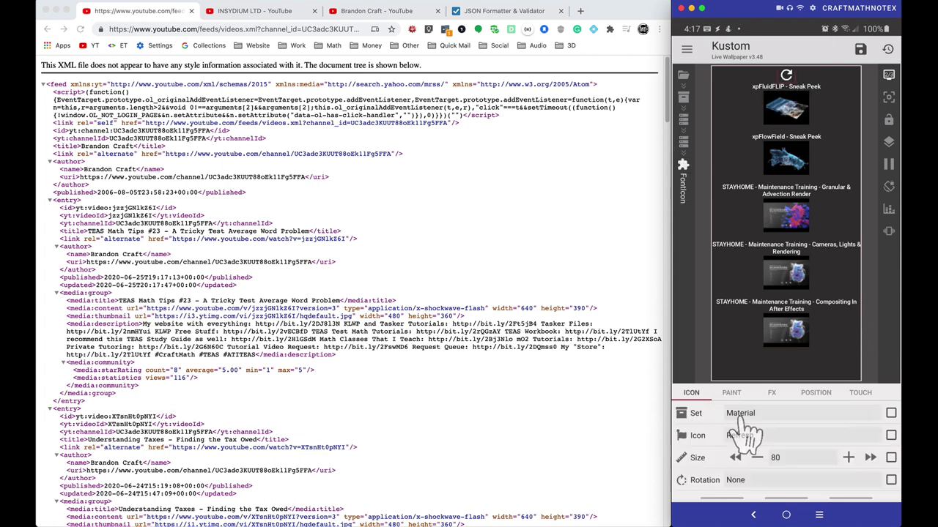
click(861, 393)
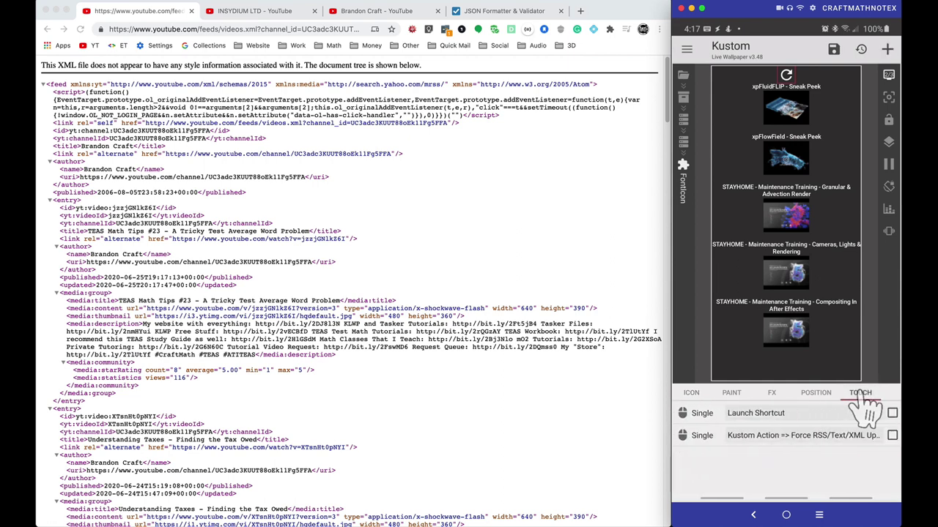
click(769, 415)
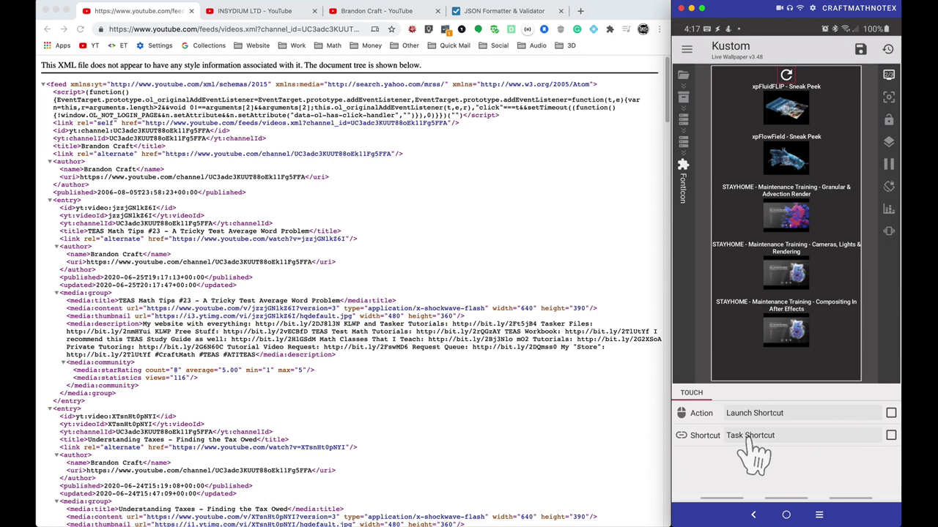
click(753, 515)
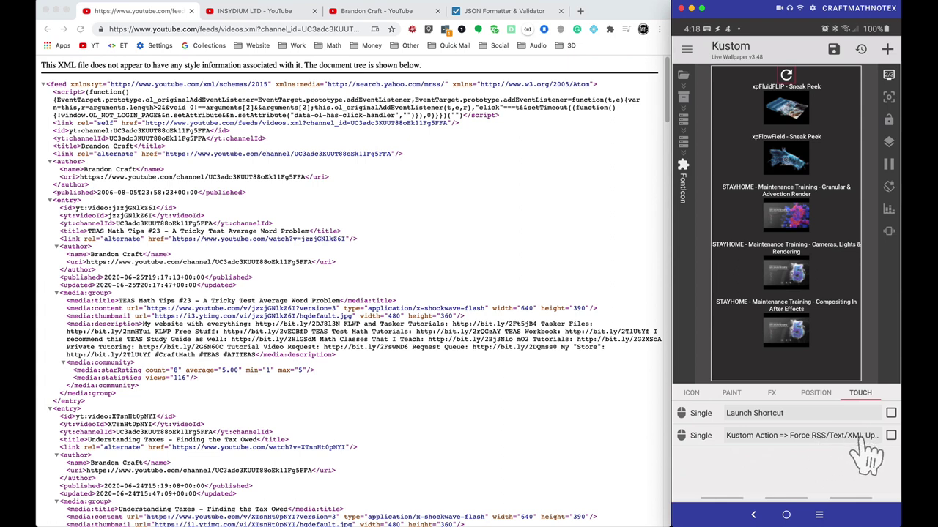
click(753, 514)
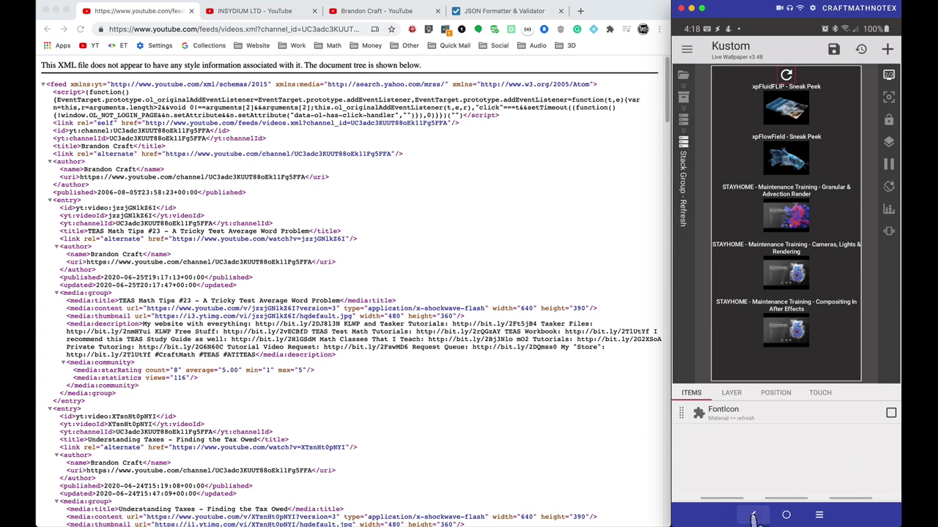
click(753, 515)
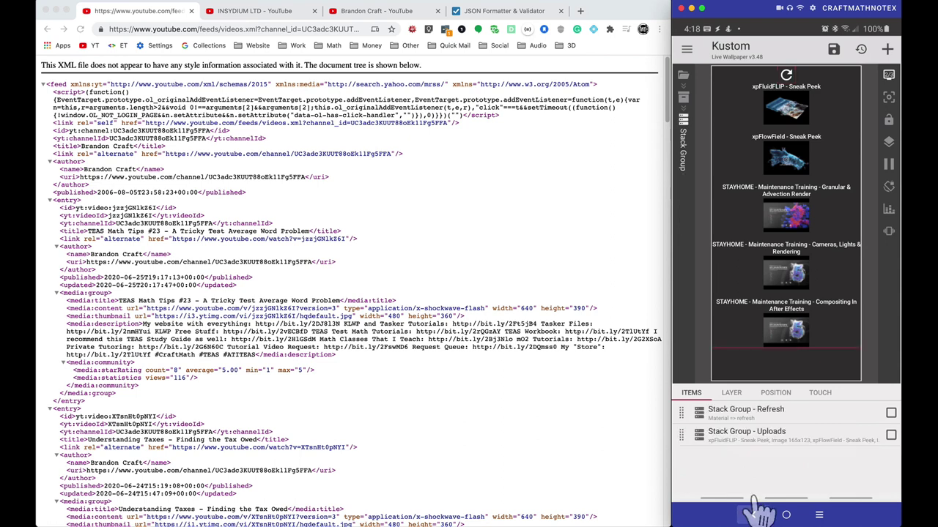
- Delete every Individual Uploads stack group except the first one from the Uploads stack group
click(759, 435)
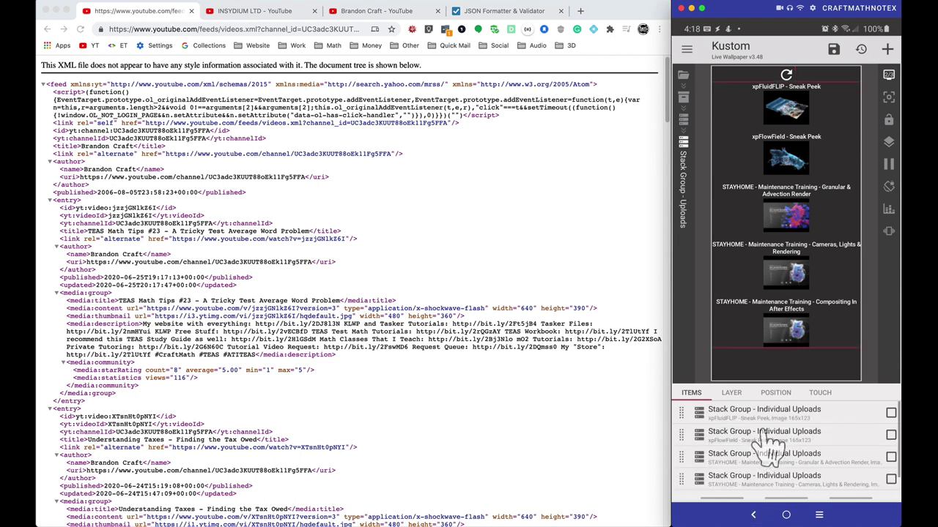
scroll(842, 454, down, 1)
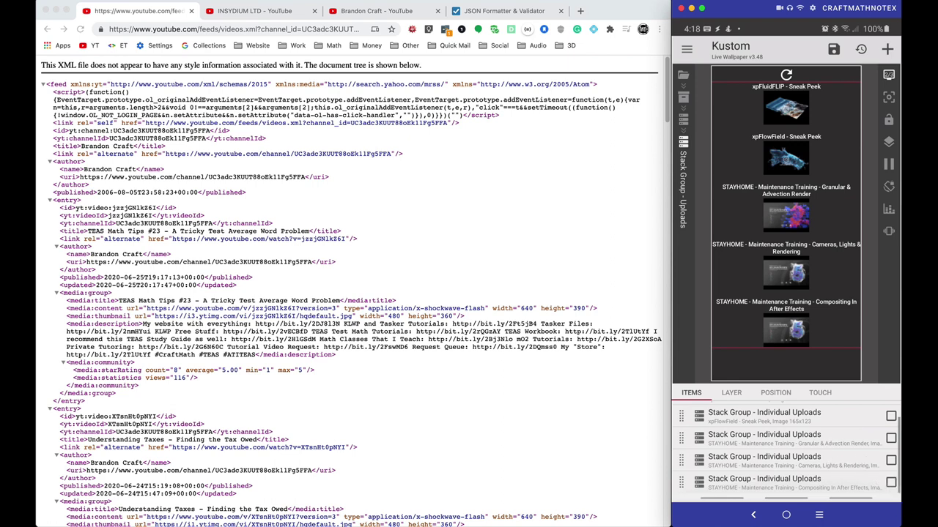
click(889, 483)
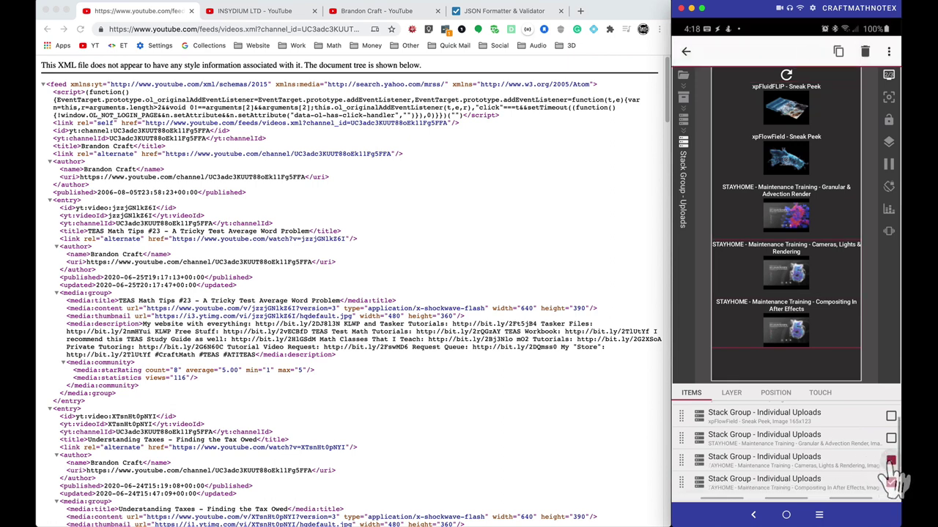
click(890, 460)
scroll(889, 450, up, 1)
click(890, 435)
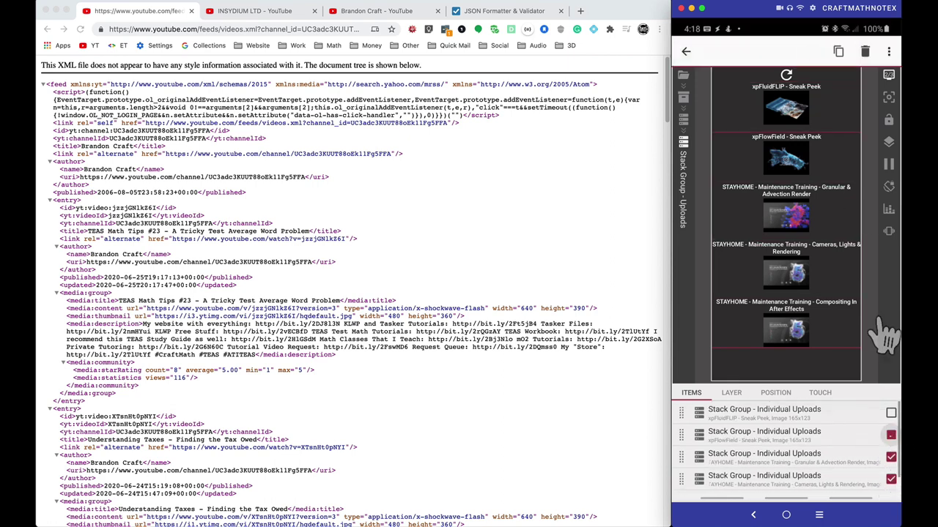
click(864, 52)
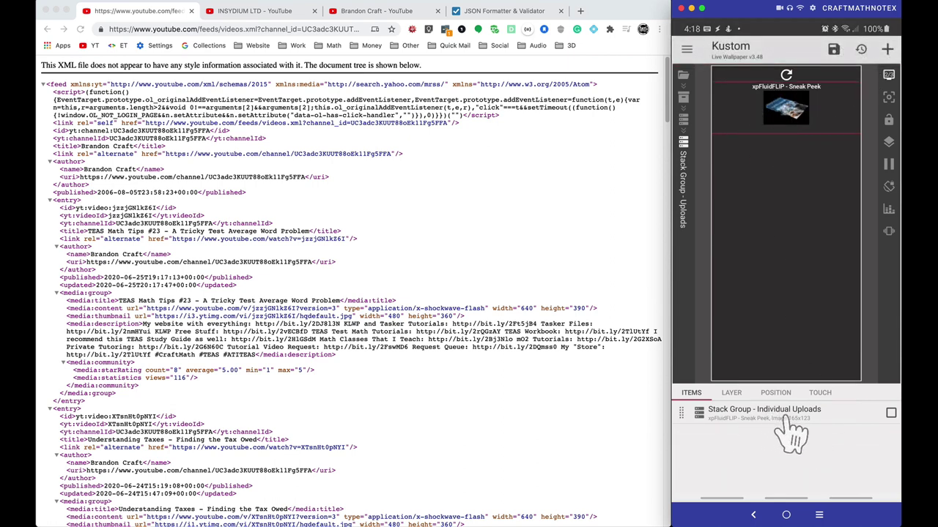
- Copy the remaining Individual Uploads stack group and paste a duplicate into the Uploads stack group
click(891, 413)
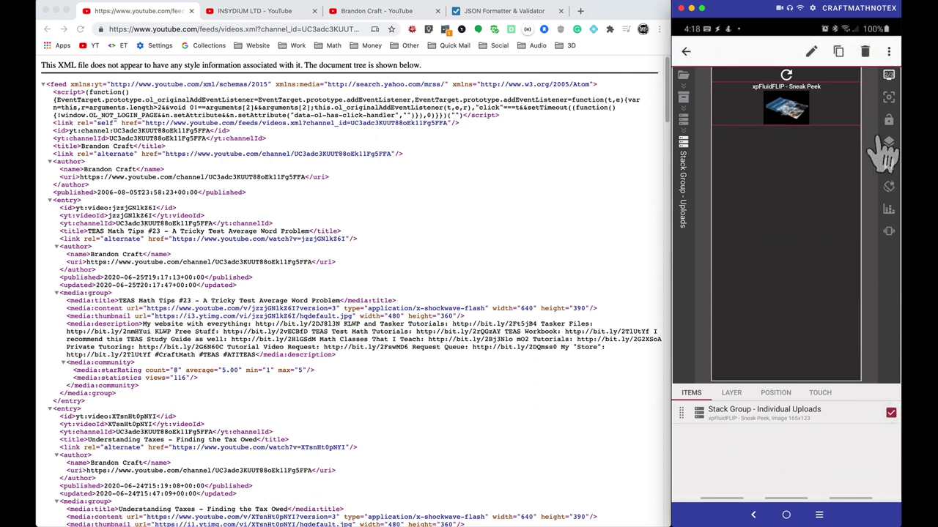
click(838, 51)
click(887, 49)
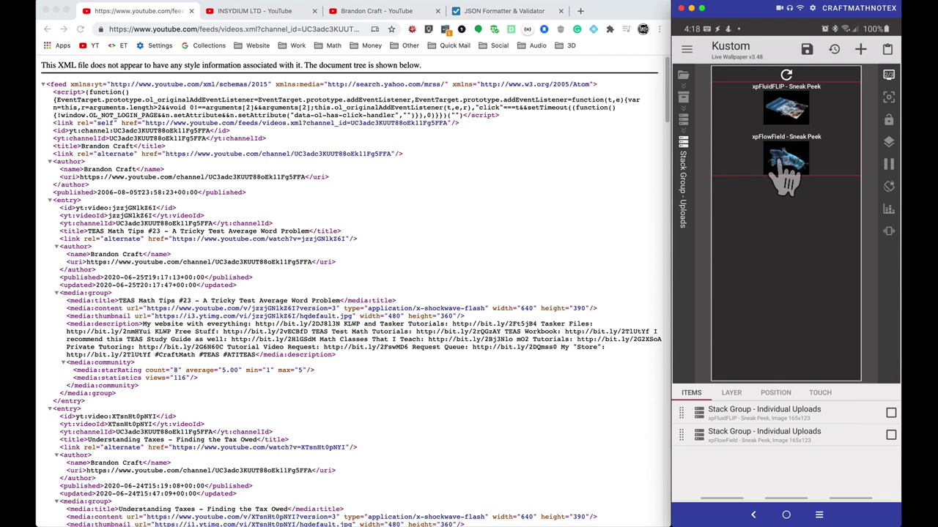
- Open the title formula of the Text item in the first Individual Uploads stack group
click(778, 416)
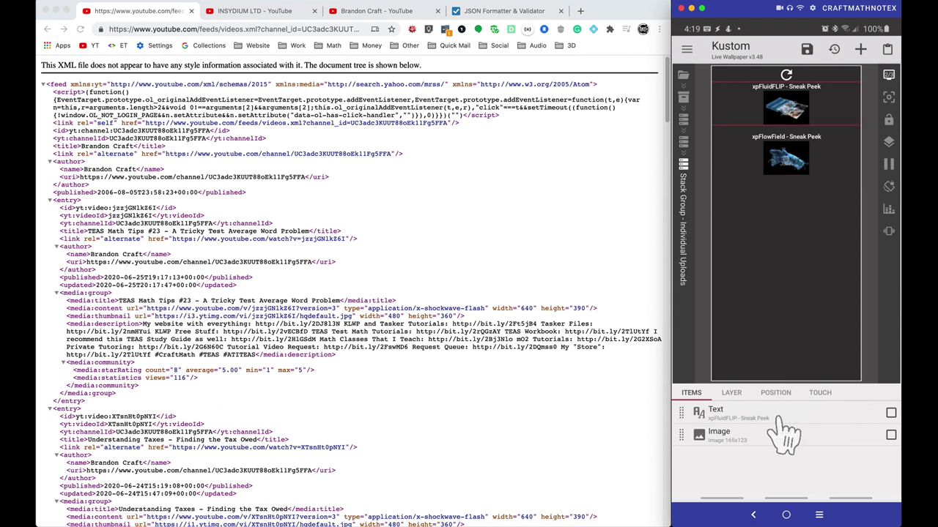
click(725, 414)
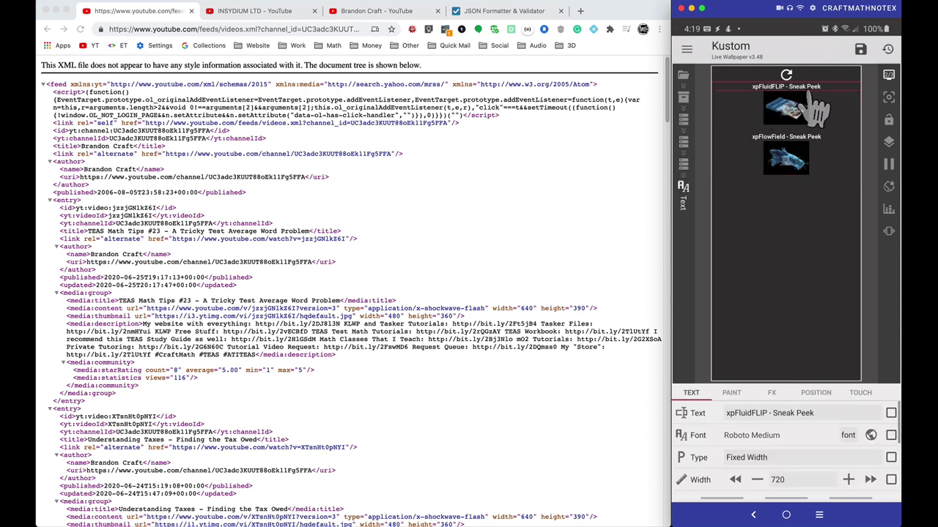
click(776, 414)
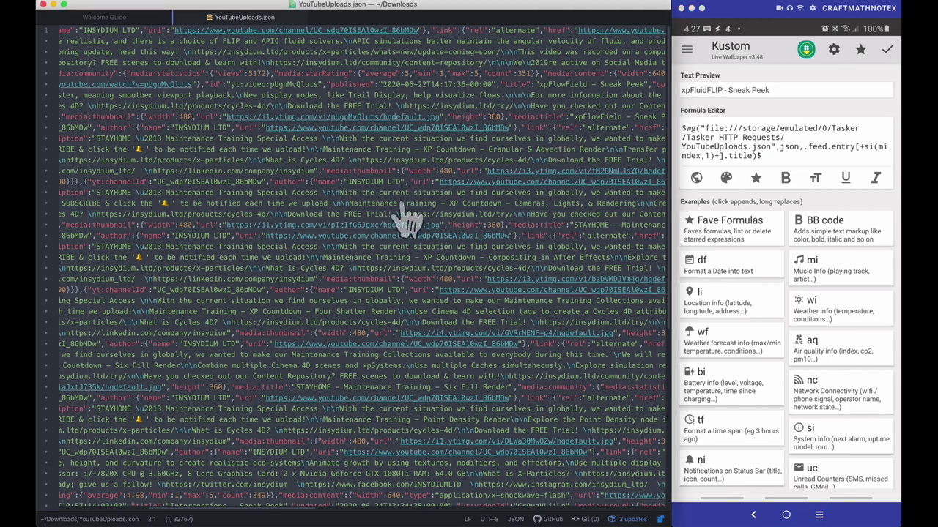
- Copy the entire contents of YouTubeUploads.json and process them in the JSON Formatter & Validator page
click(344, 160)
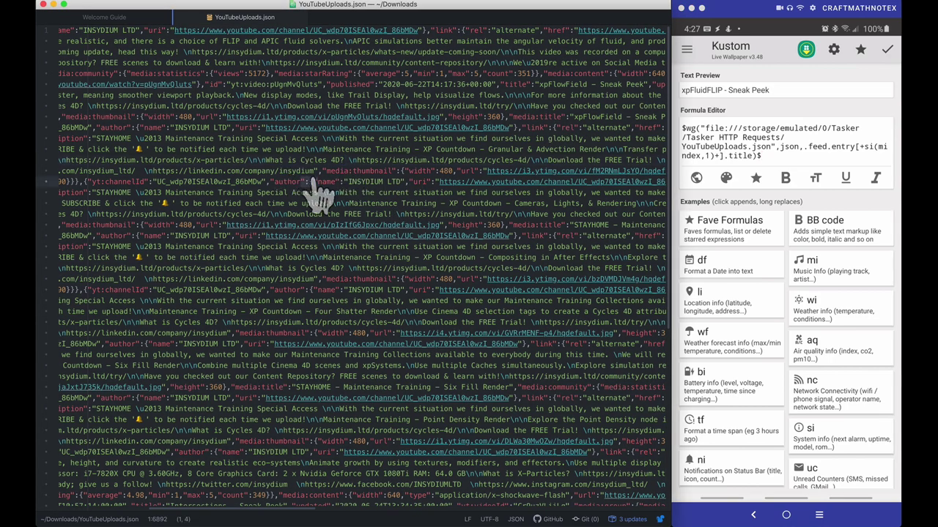
triple_click(317, 192)
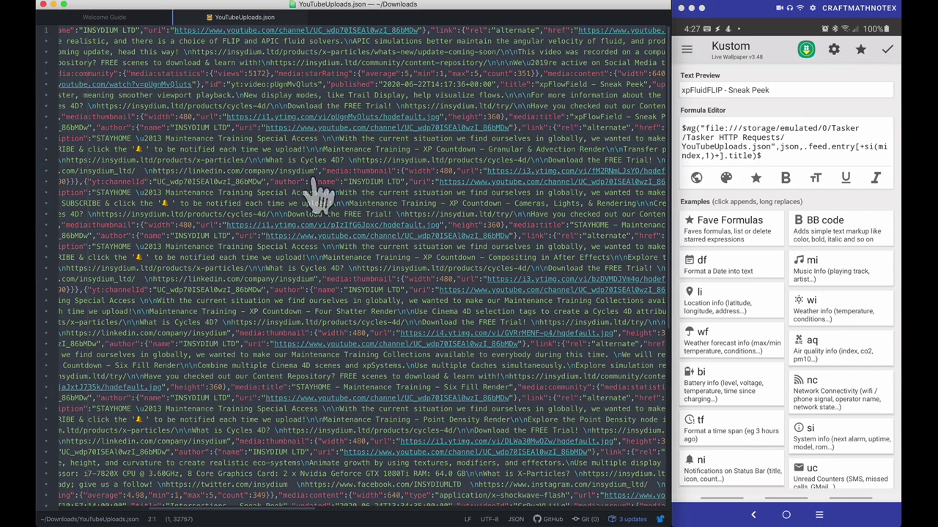
key(super+Tab)
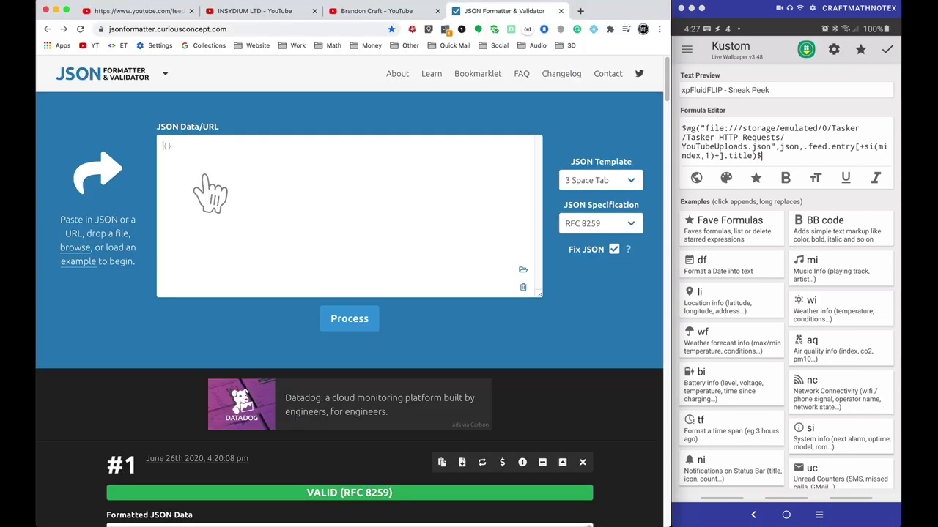
click(183, 158)
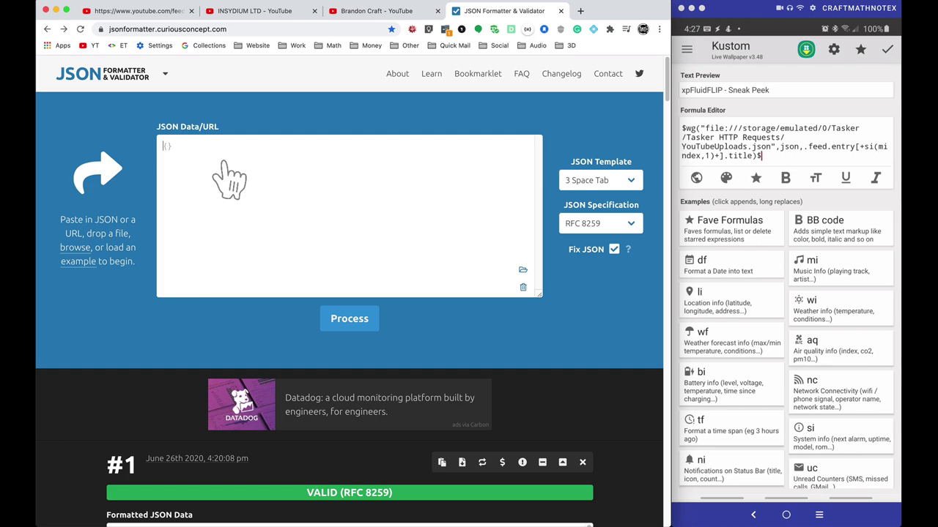
key(super+v)
click(348, 323)
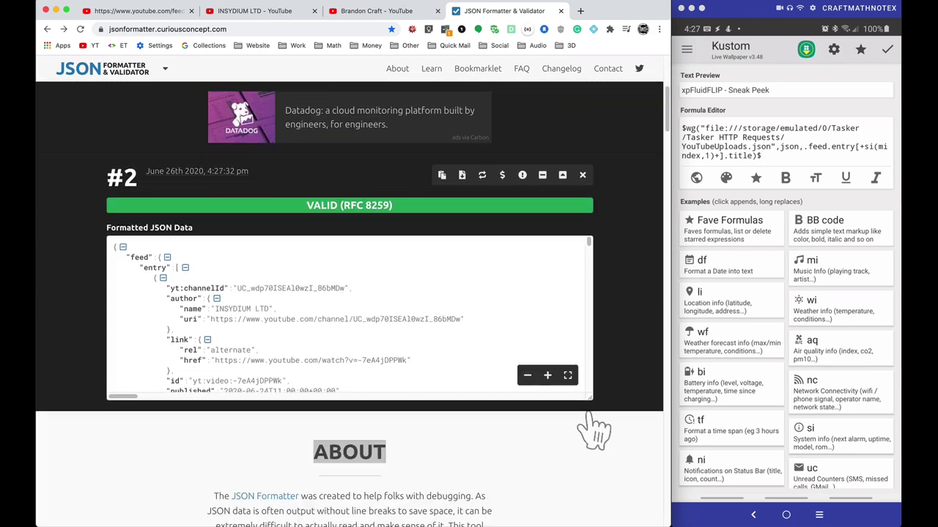
- Enlarge the Formatted JSON Data box of the new result and return to the start of the data
drag(588, 399, 585, 494)
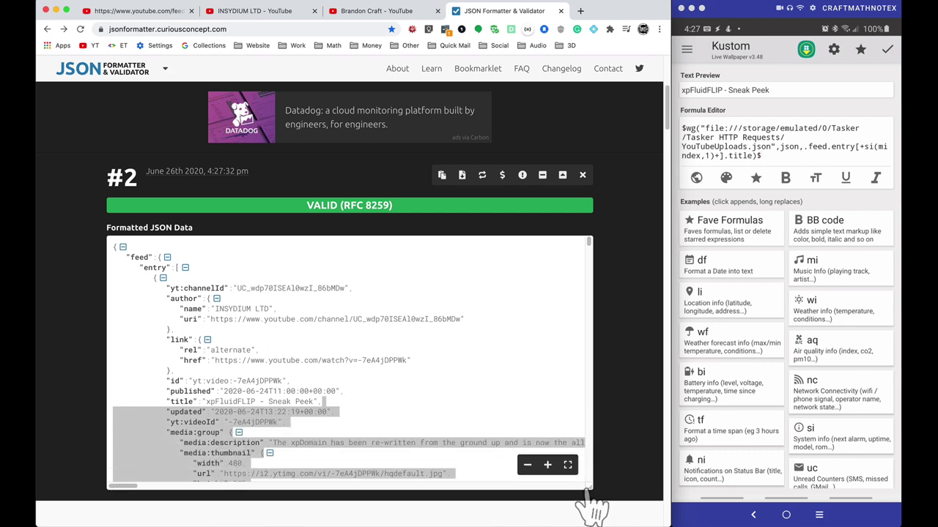
scroll(485, 399, down, 2)
click(477, 394)
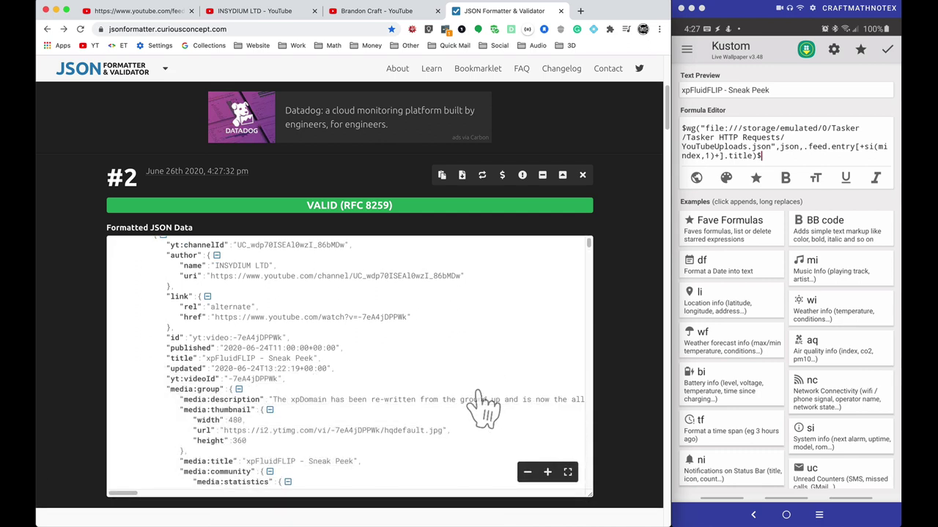
scroll(482, 407, up, 5)
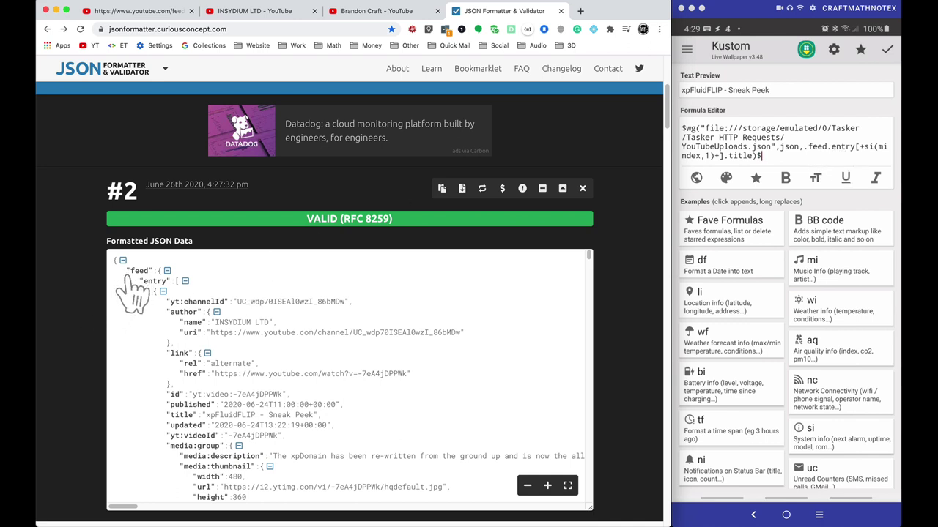
- Highlight the entry key under feed and collapse and expand the first entry to examine the array structure
drag(143, 283, 168, 283)
click(162, 291)
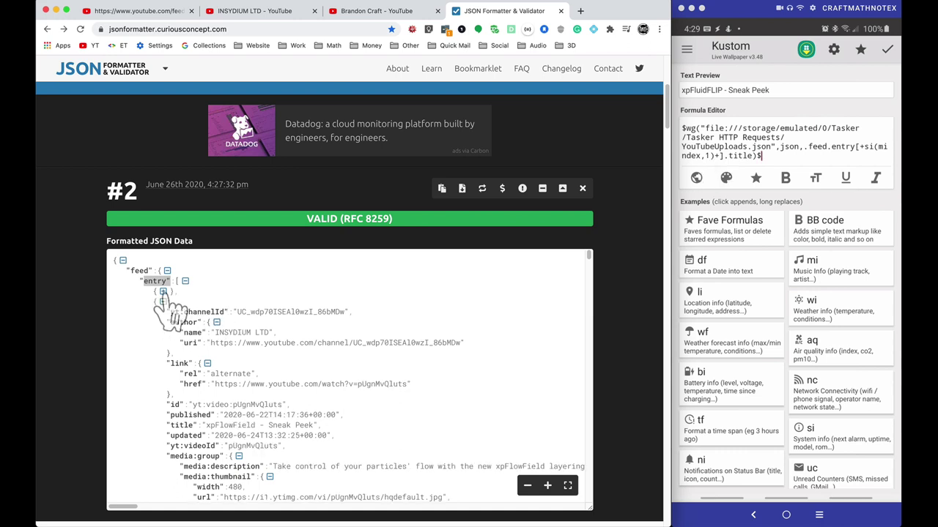
click(162, 292)
click(163, 291)
click(162, 292)
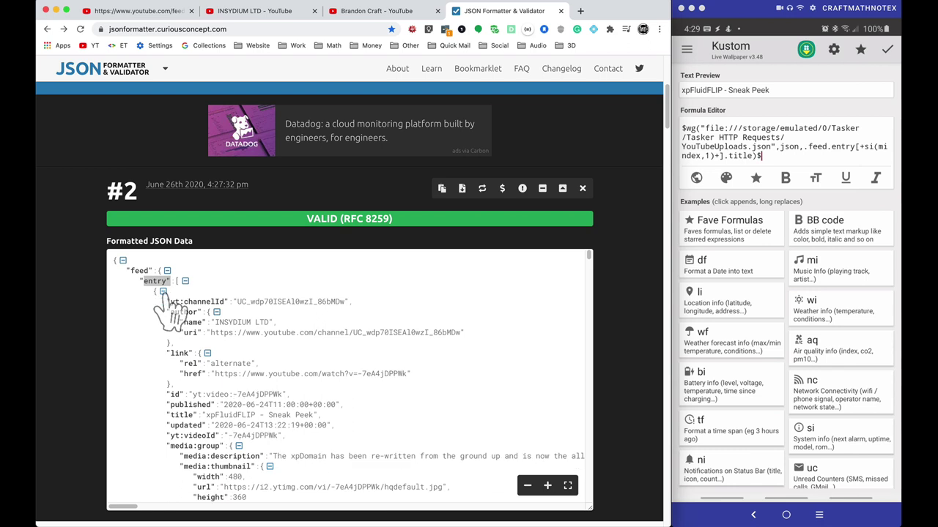
click(163, 291)
click(162, 292)
- Highlight the first entry's title value and collapse that entry to compare it with the second entry's title
scroll(192, 367, down, 1)
drag(206, 394, 314, 394)
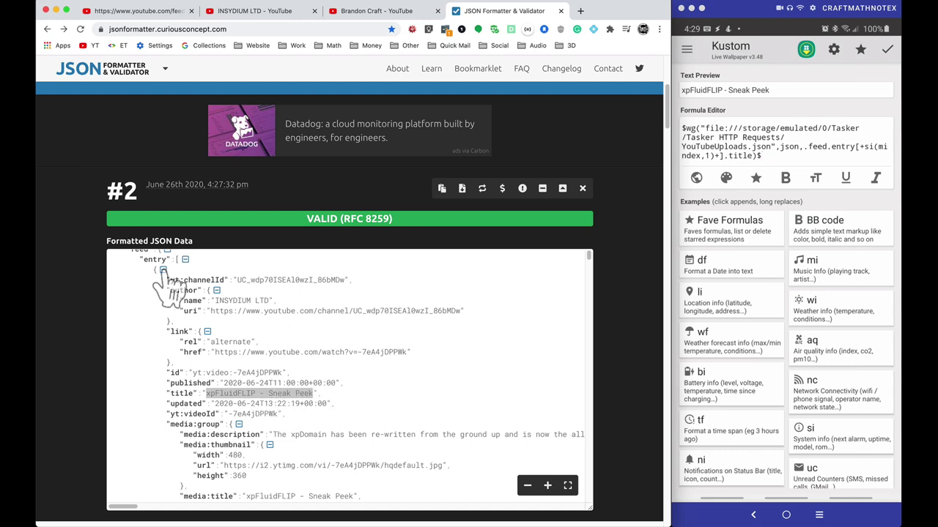
click(163, 271)
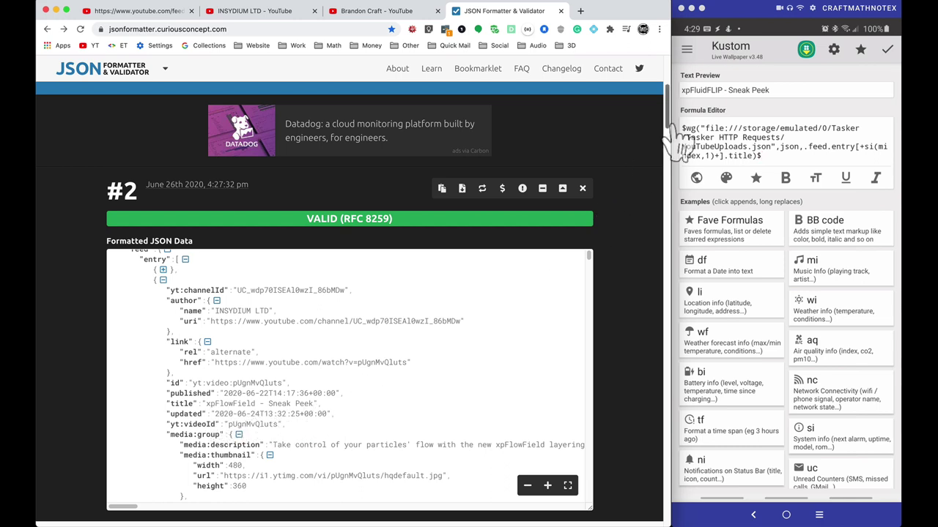
click(163, 270)
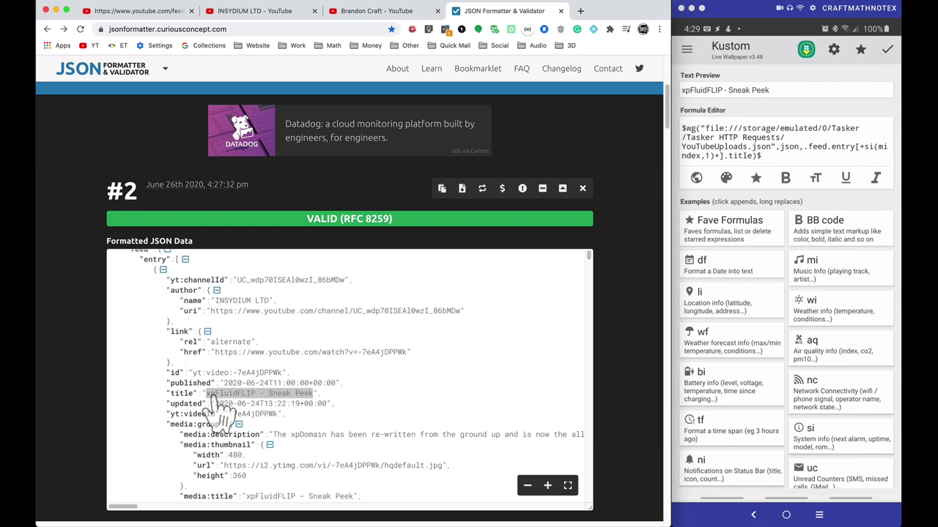
click(163, 269)
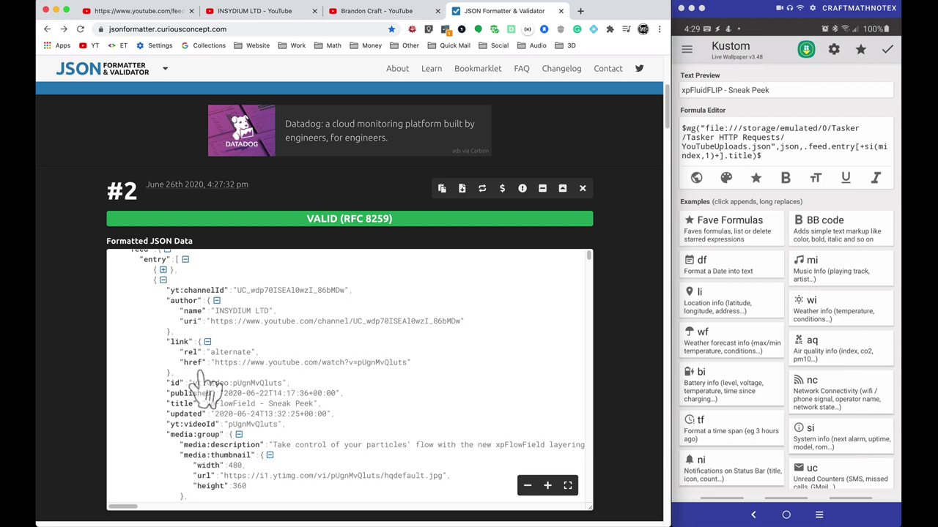
- Close the first title formula and examine the title formula of the second Individual Uploads stack group
click(887, 60)
click(888, 60)
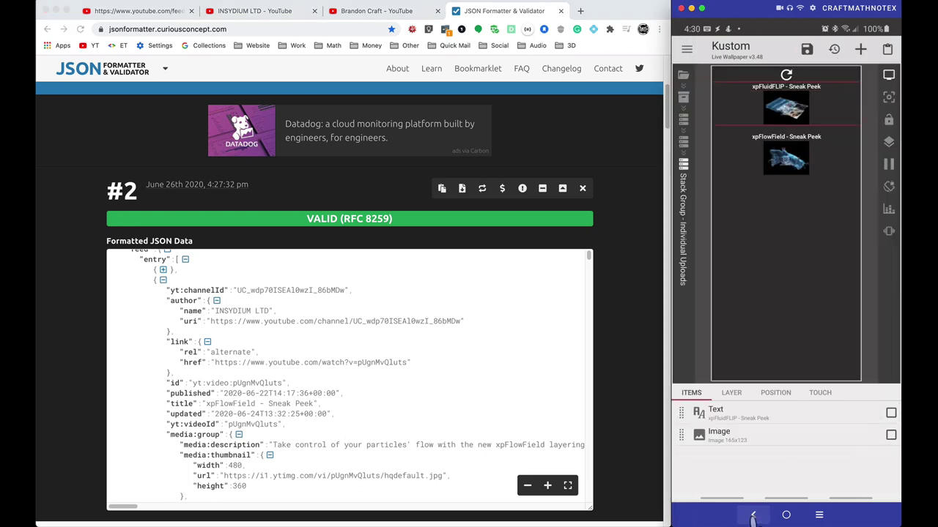
click(753, 515)
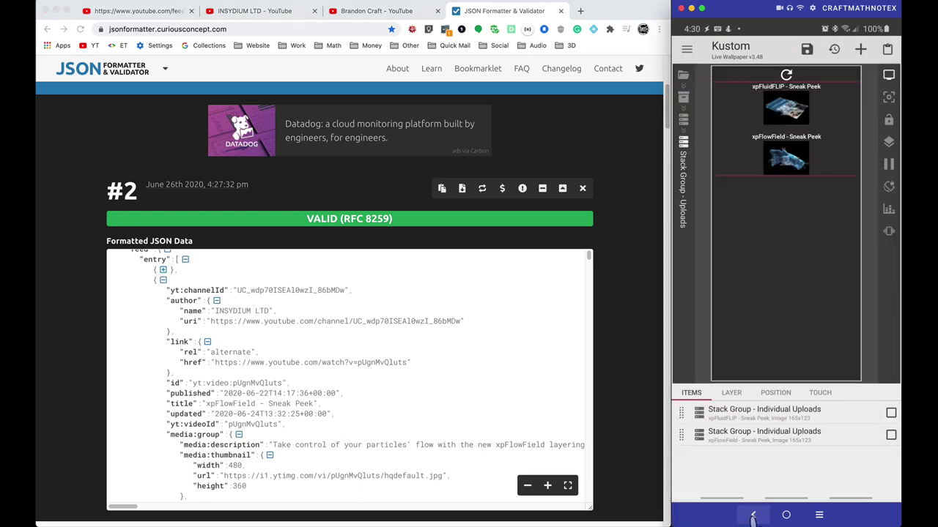
click(762, 434)
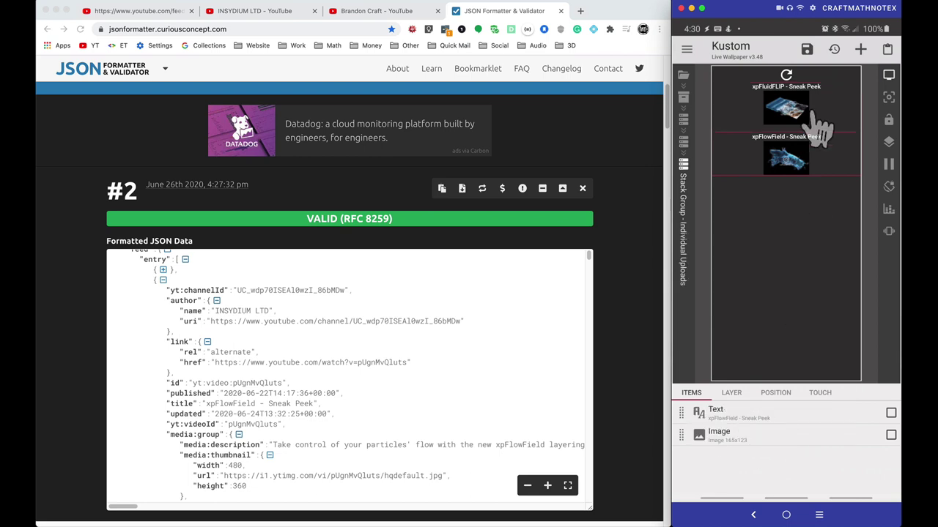
click(754, 414)
click(780, 414)
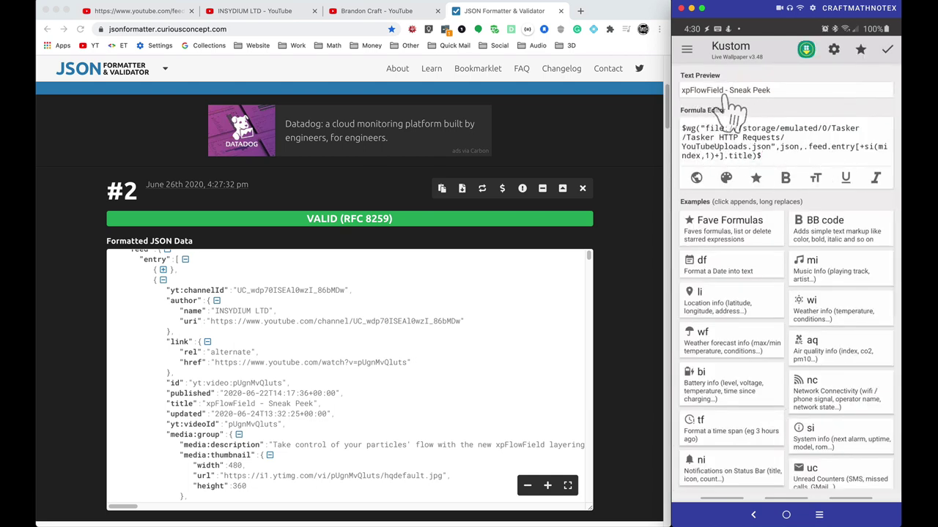
click(889, 54)
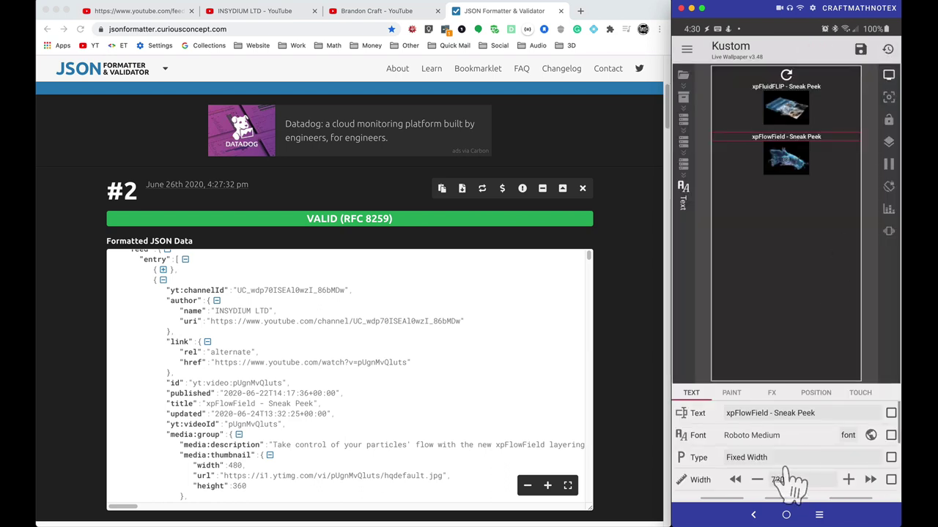
- Open the second upload's Image item and highlight the first entry's media:thumbnail element in the XML feed
click(753, 515)
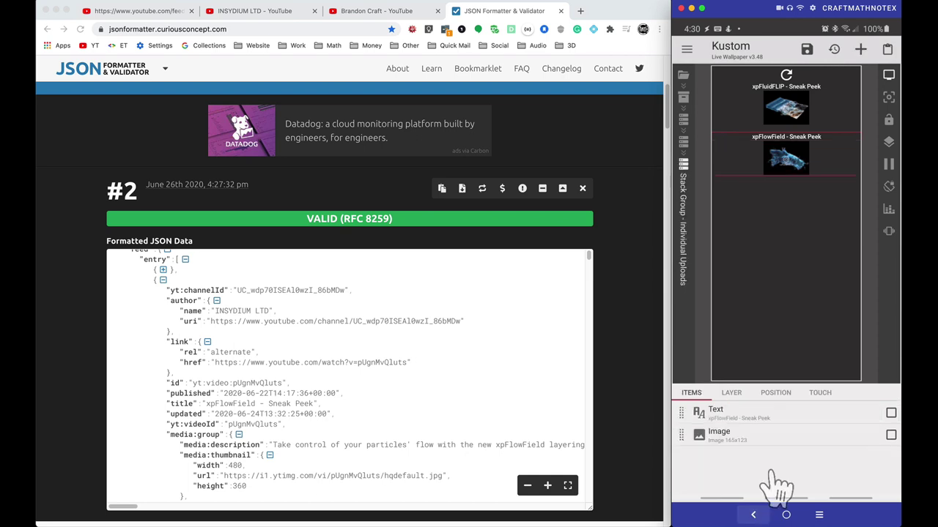
click(732, 434)
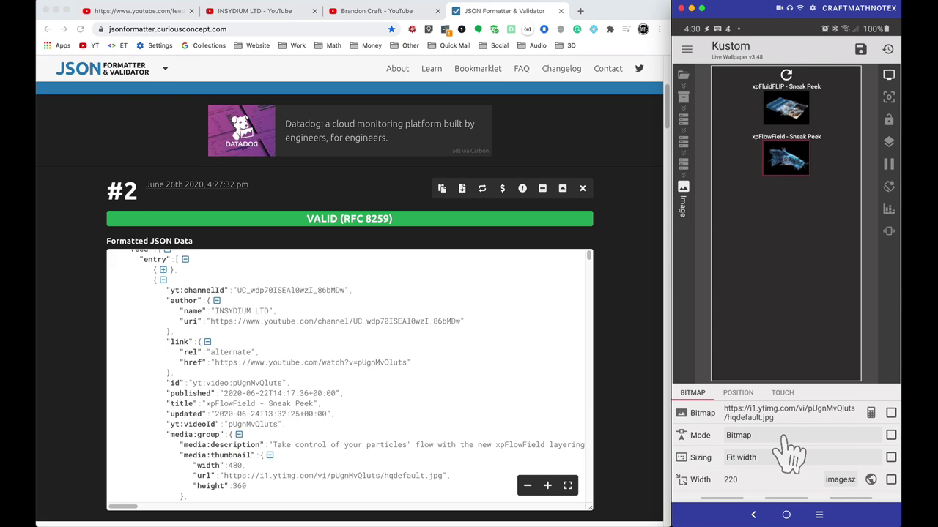
click(169, 12)
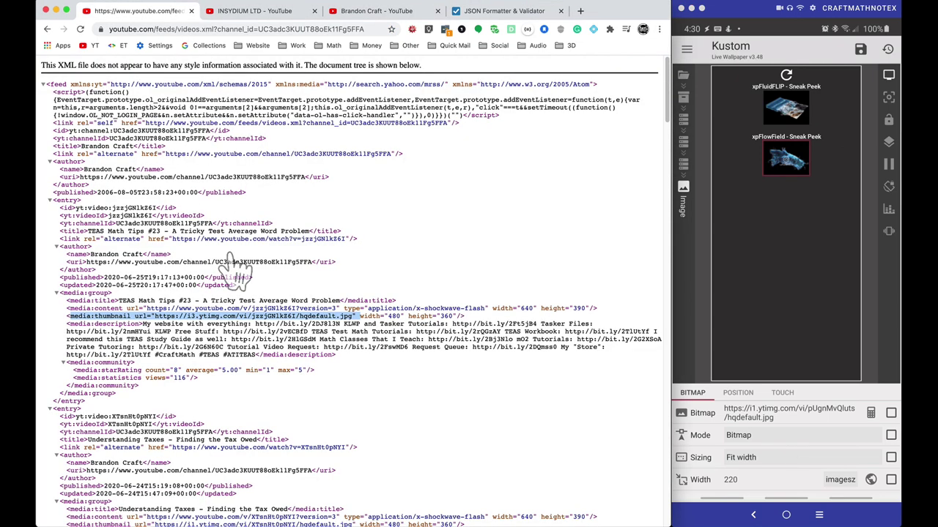
click(128, 333)
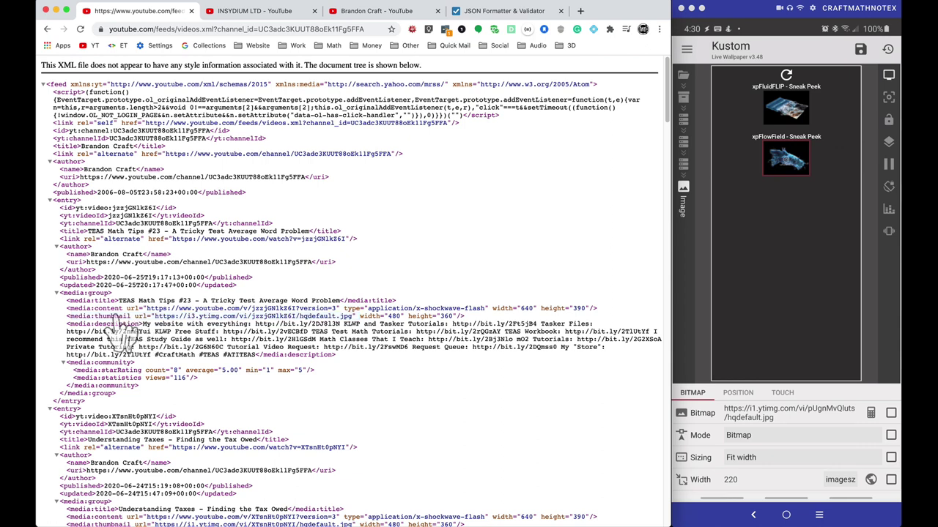
drag(71, 333, 300, 333)
click(299, 316)
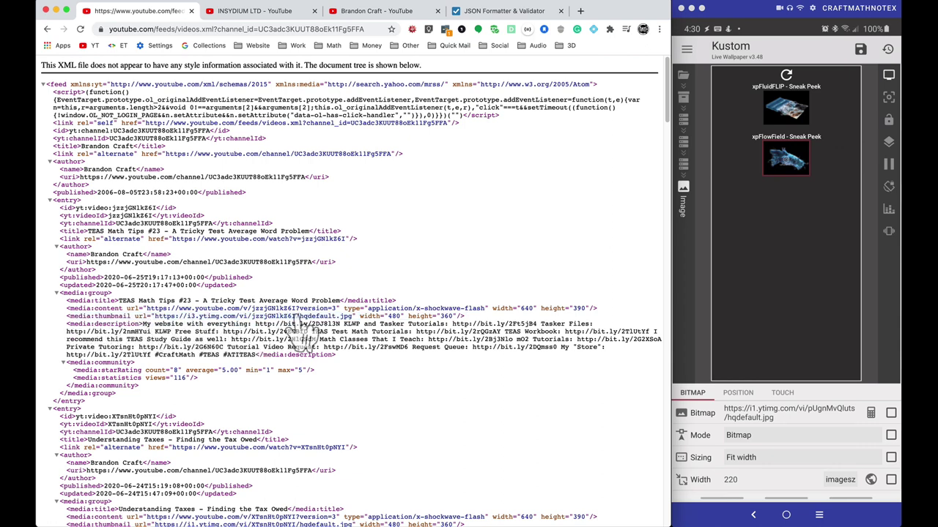
drag(134, 317, 366, 316)
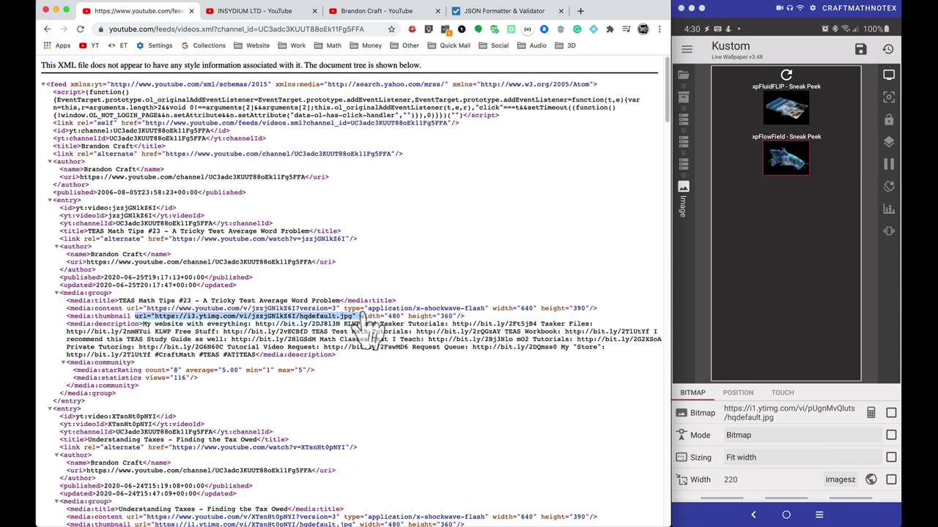
drag(67, 317, 469, 333)
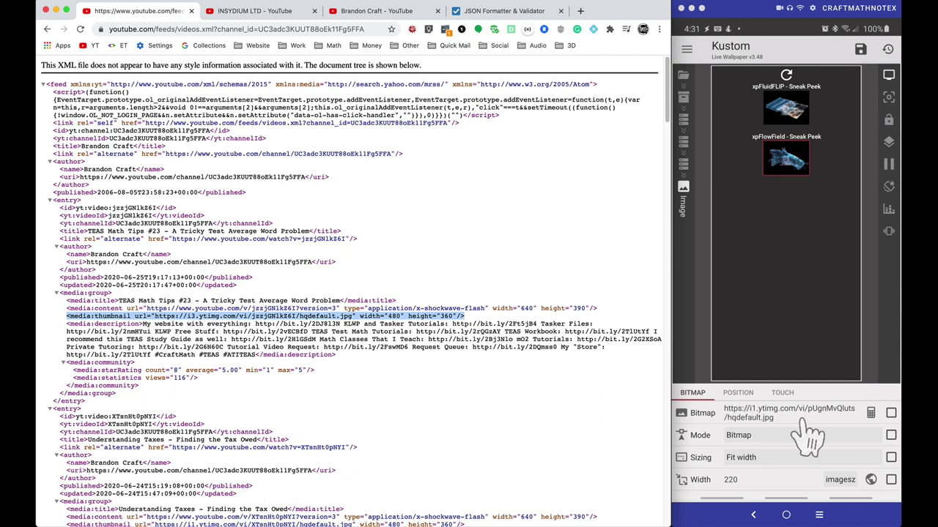
- Compare the image's bitmap formula with the second entry's media:thumbnail url in the formatted JSON, and close the formula
click(872, 425)
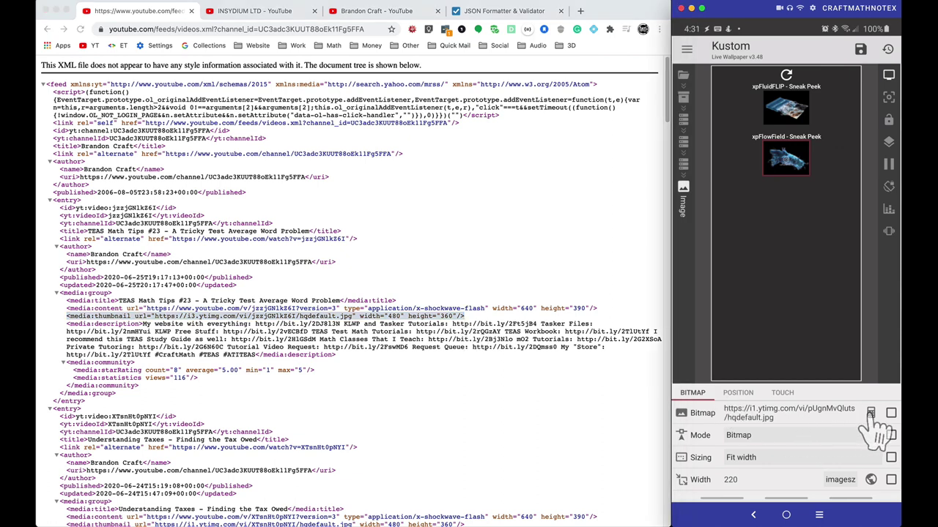
click(871, 417)
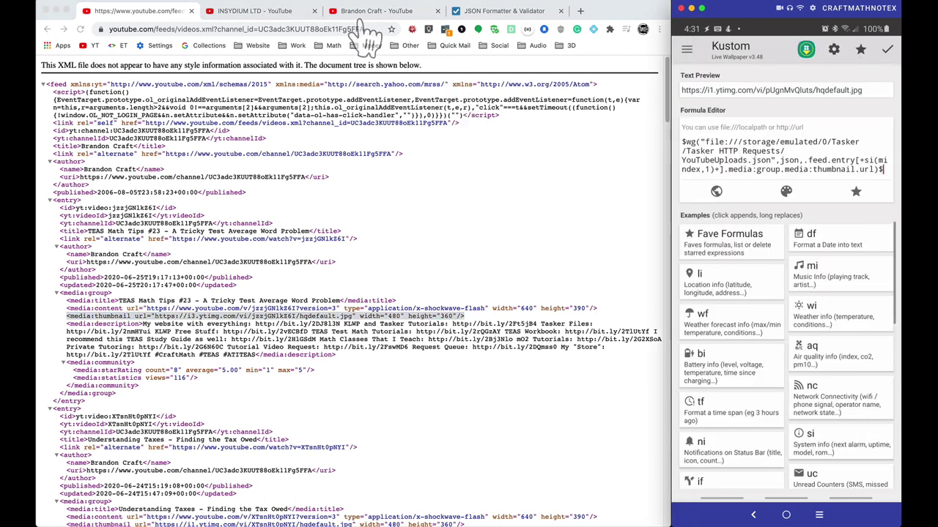
click(481, 18)
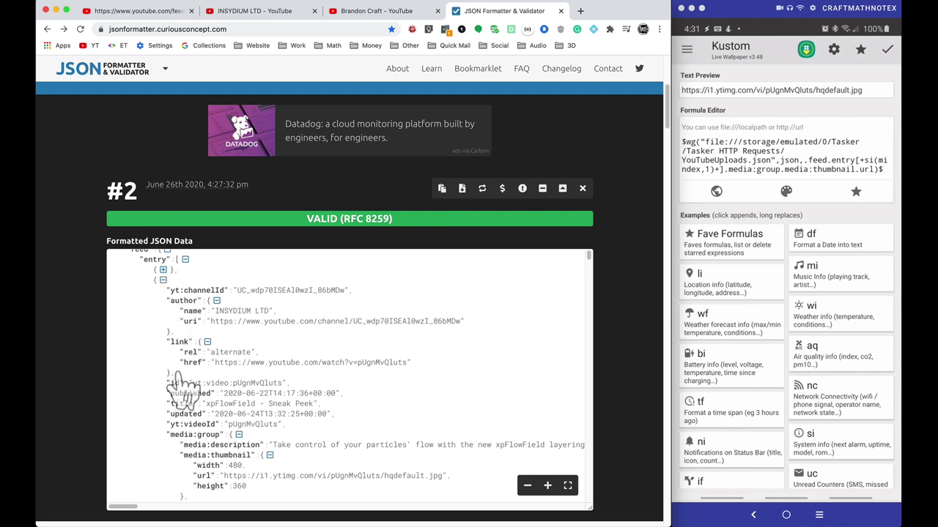
scroll(187, 366, down, 1)
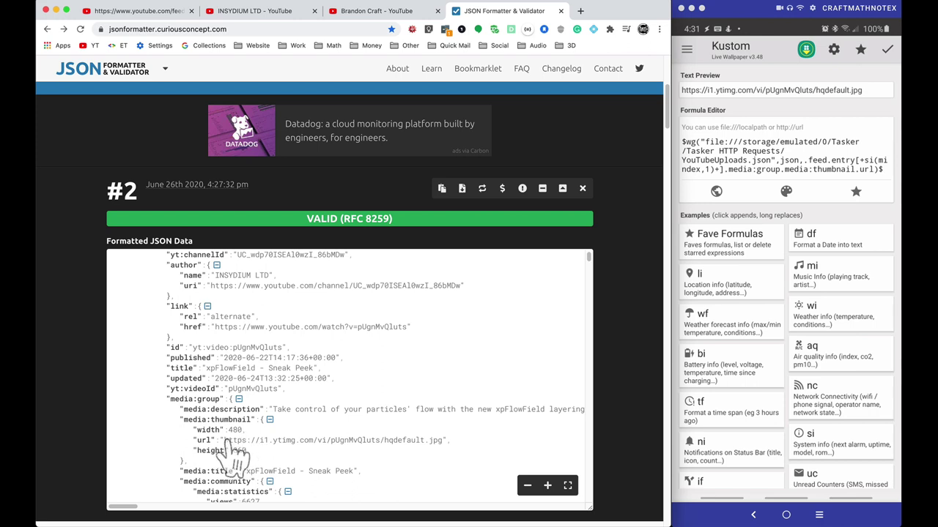
drag(223, 442, 432, 441)
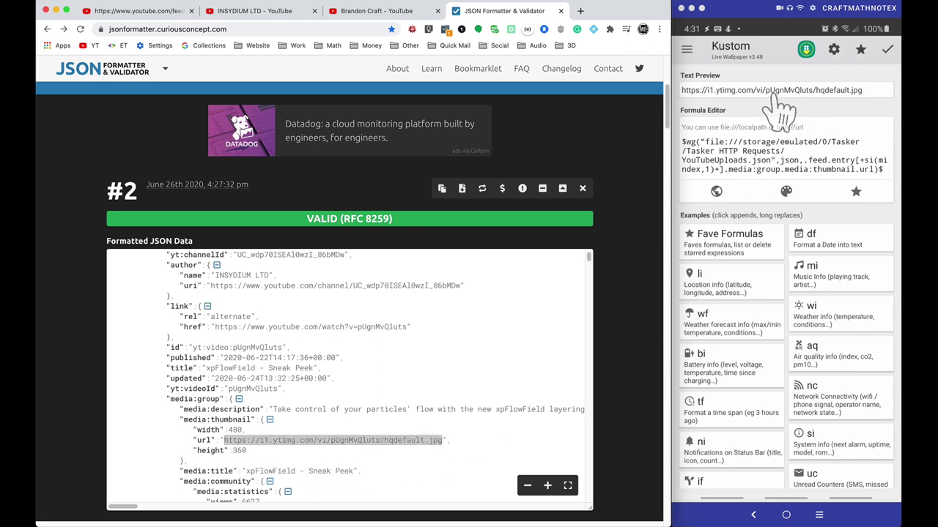
click(889, 56)
click(888, 56)
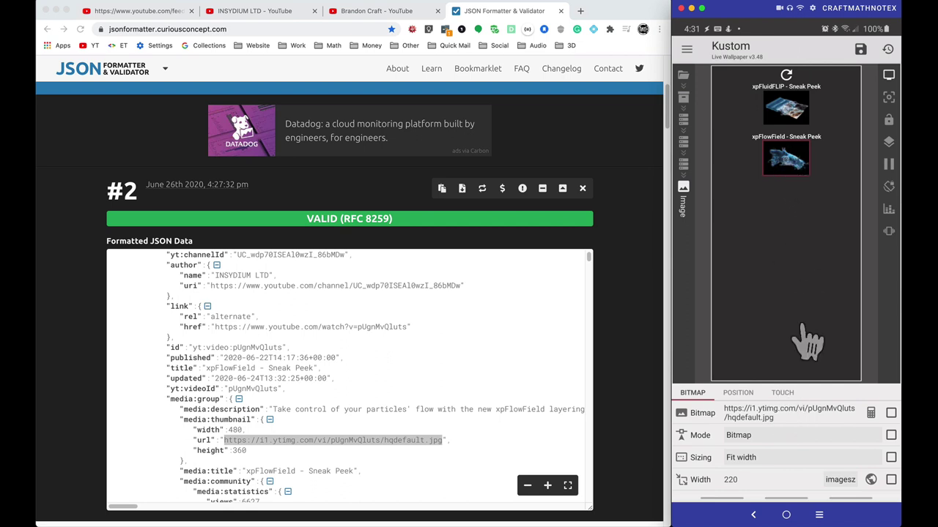
- Examine the image's Open Link touch action and its URL formula against the link href in the formatted JSON
click(782, 393)
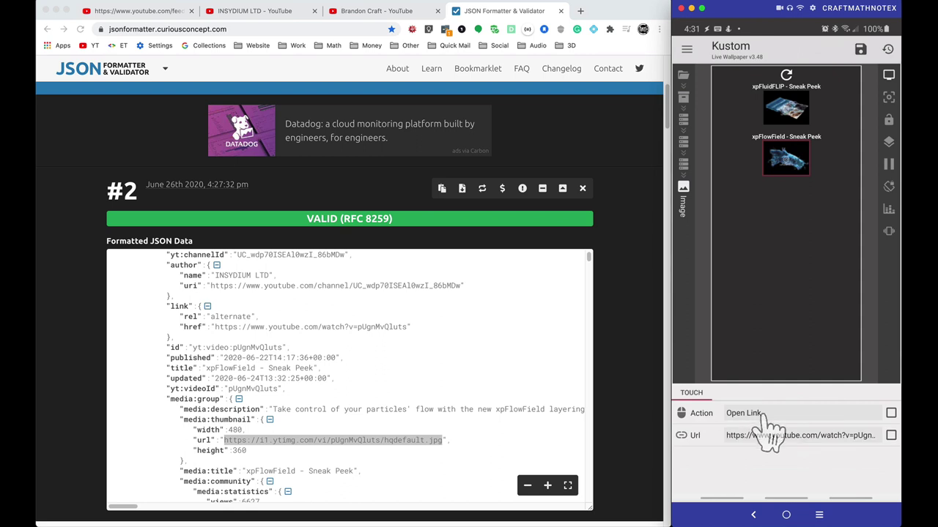
click(782, 438)
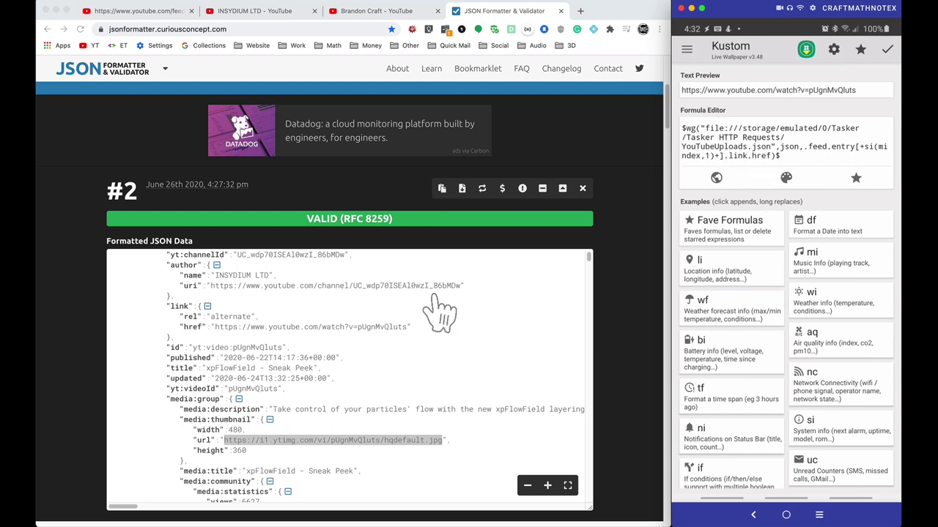
scroll(252, 330, up, 2)
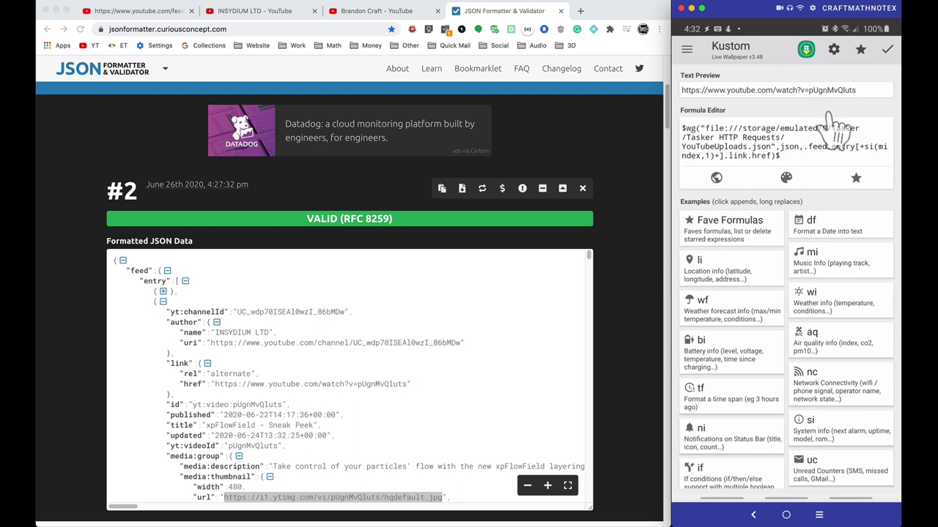
click(887, 49)
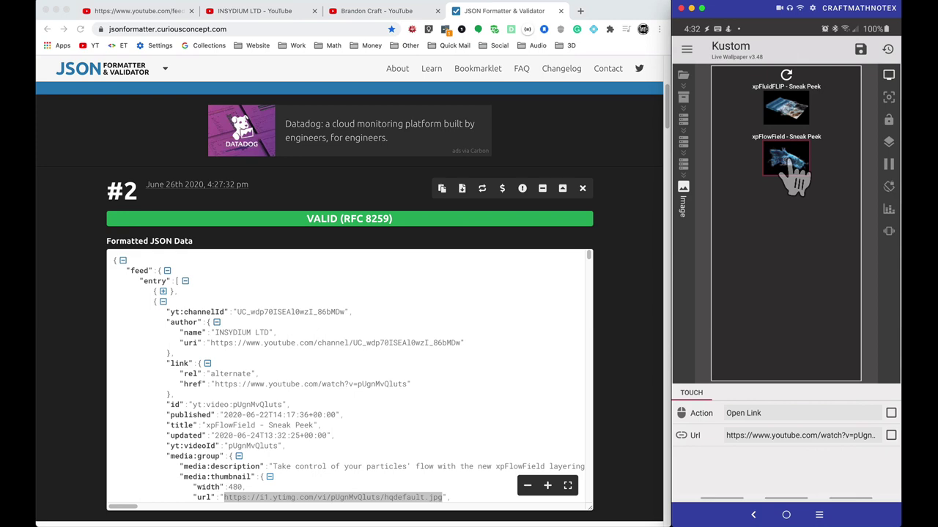
- Return to the channel's XML uploads feed page
click(154, 11)
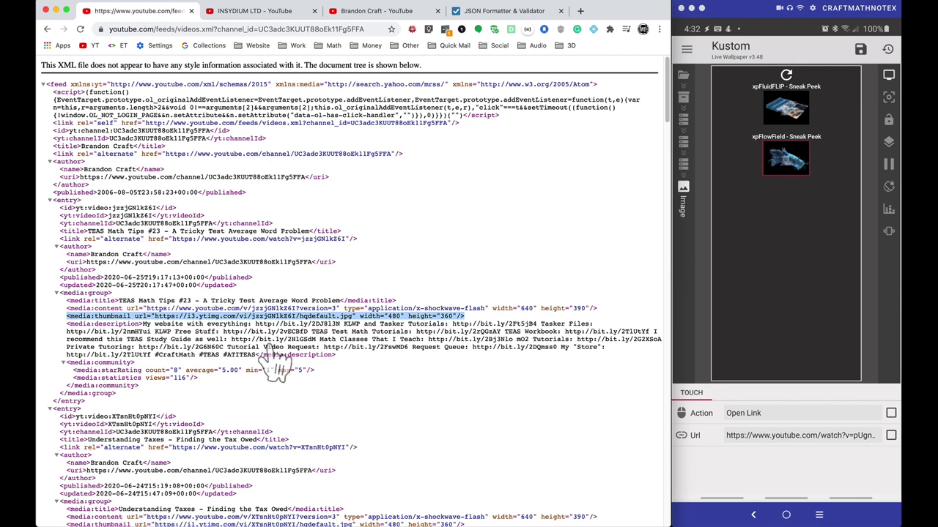